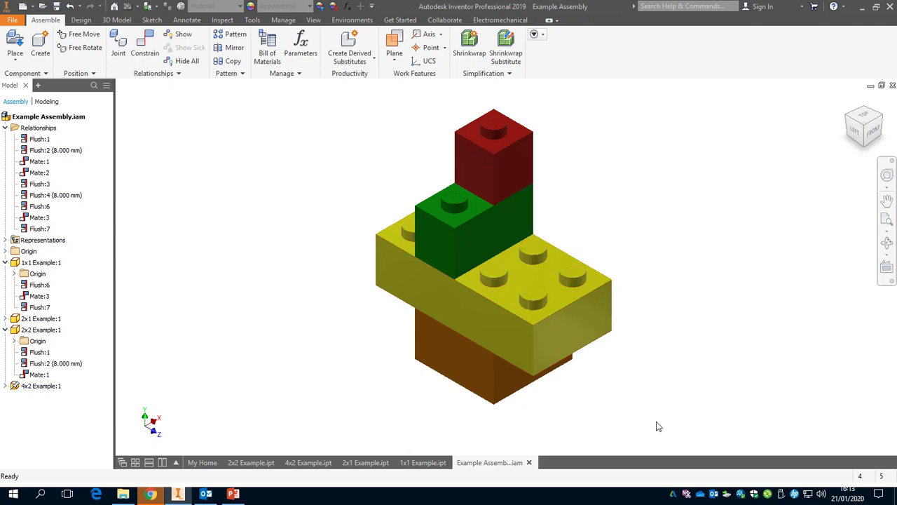
- Switch from the example assembly to the My Home page with templates and recent brick files
left_click(202, 461)
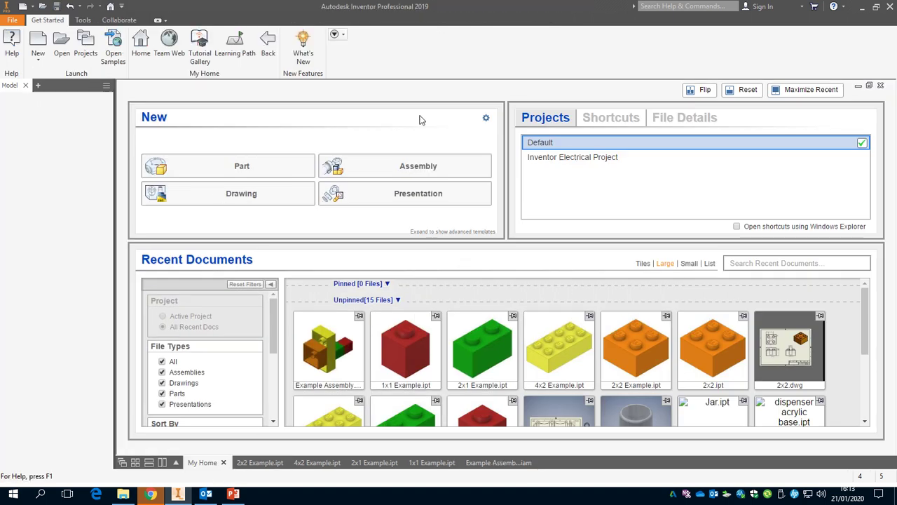
- Create a new assembly, Assembly2, from the Metric Standard (mm).iam template
left_click(39, 42)
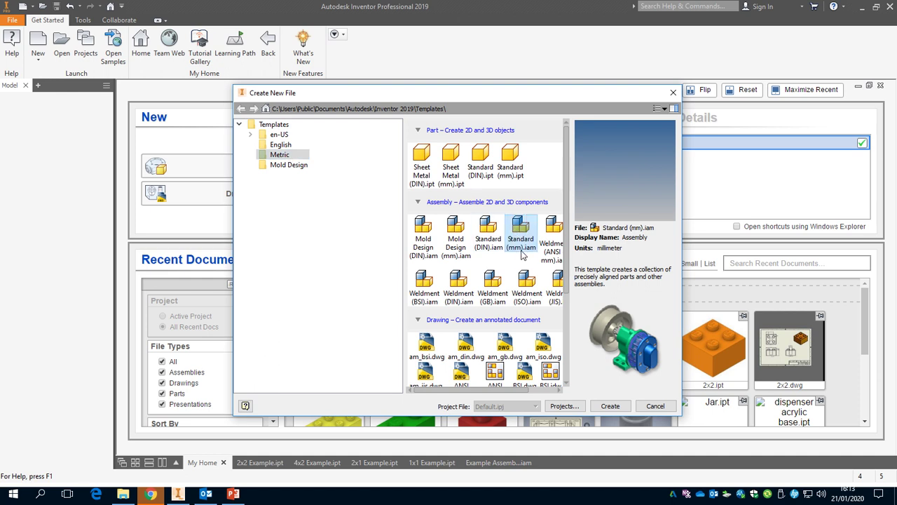
left_click(607, 406)
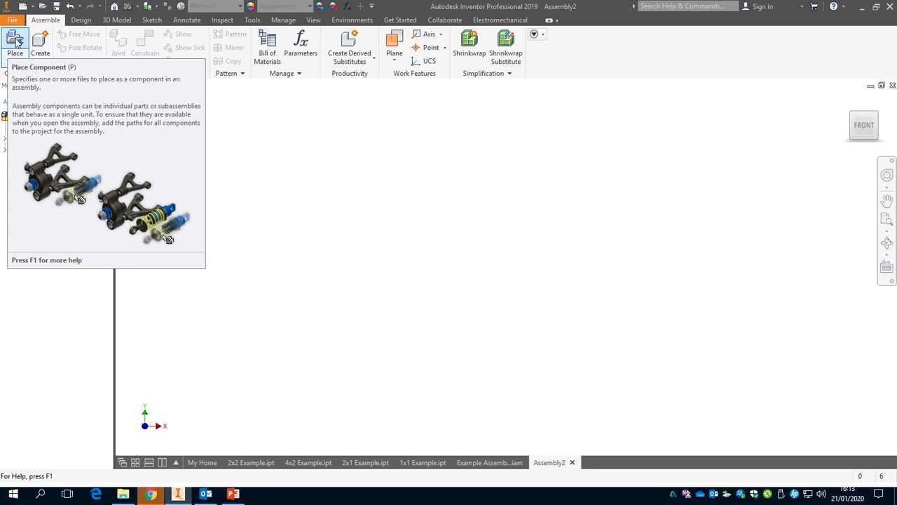
- Place the 1x1, 2x1, 2x2 and 4x2 Example brick parts into Assembly2
left_click(16, 42)
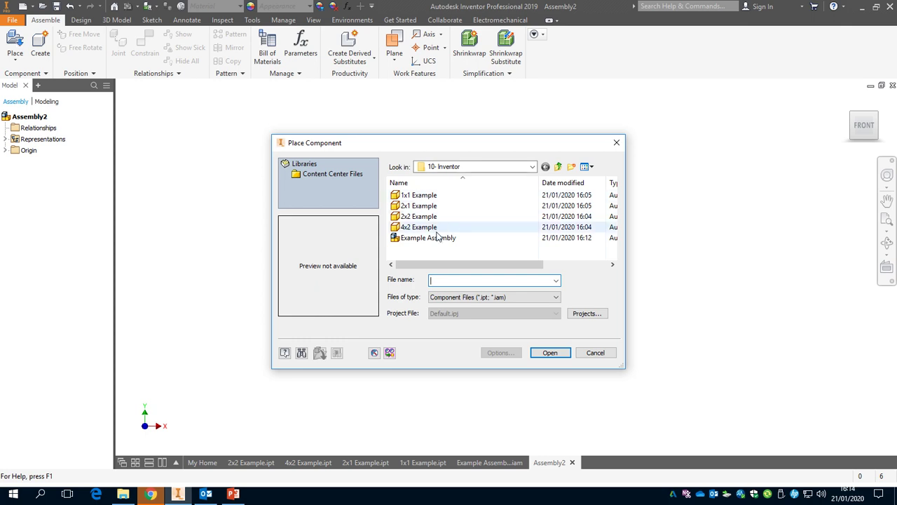
left_click(419, 228)
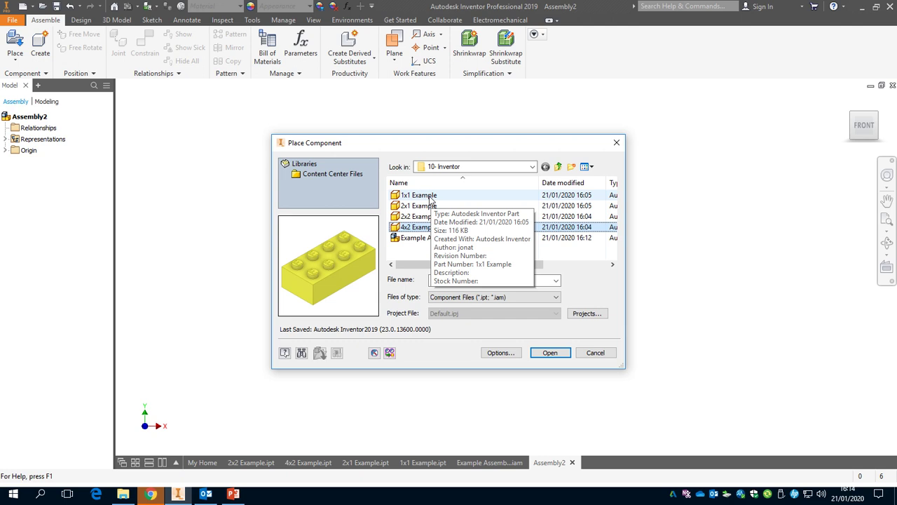
left_click(430, 201, "shift")
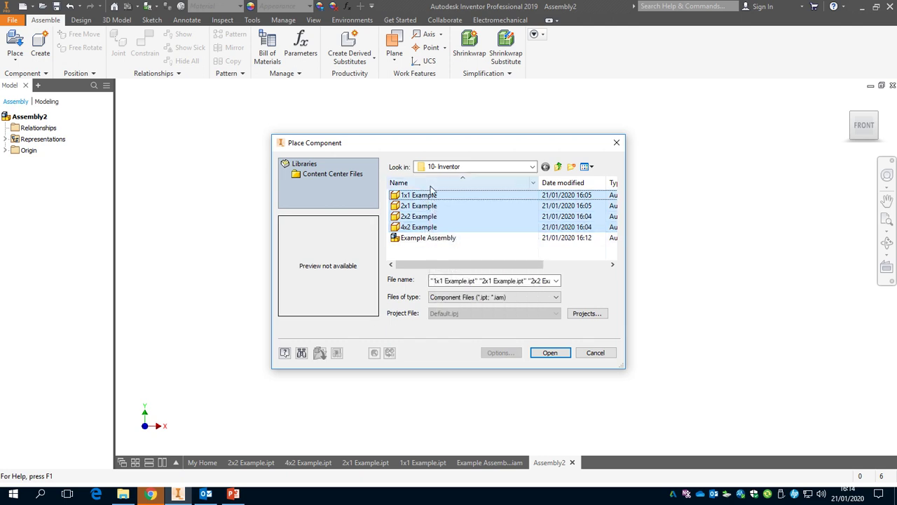
left_click(548, 354)
left_click(438, 291)
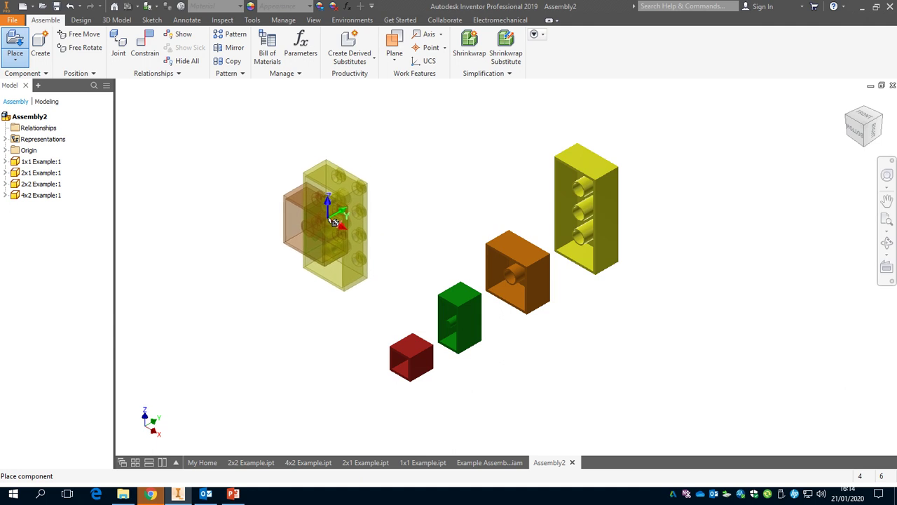
- End brick placement and rotate the view so the four bricks stand studs-up in a row
key("Escape")
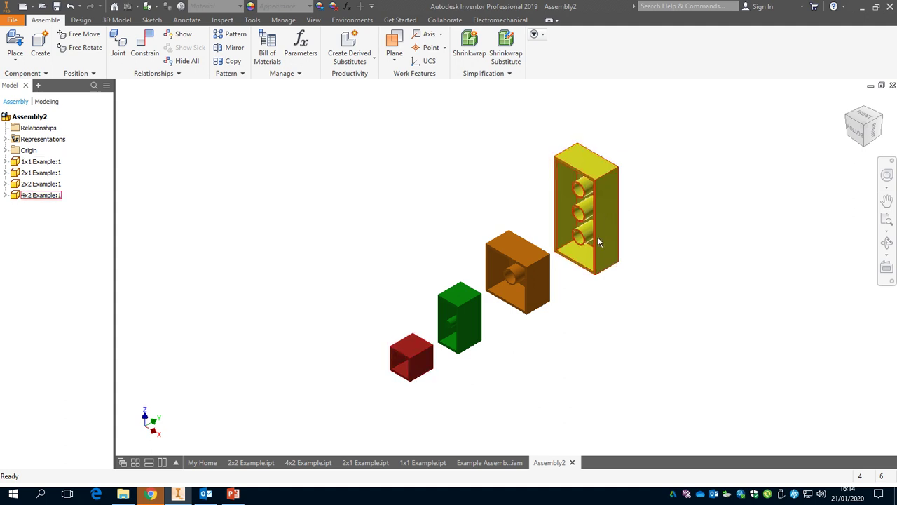
left_click(882, 119)
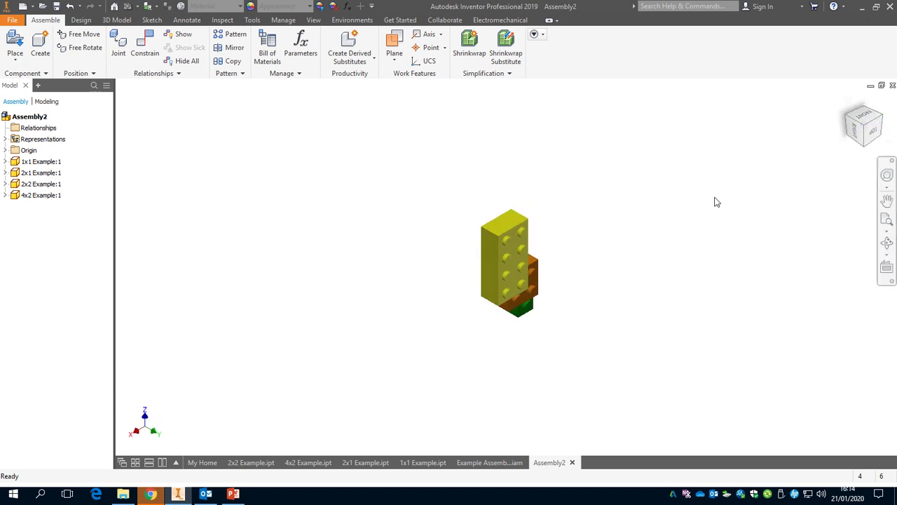
middle_click_drag(642, 266, 489, 173, "shift")
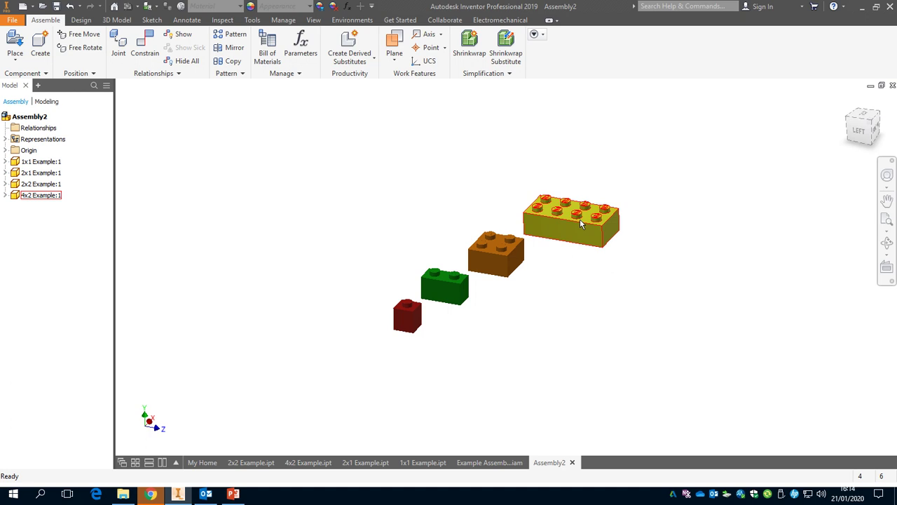
- Ground the yellow 4x2 Example:1 brick so it cannot move
right_click(30, 201)
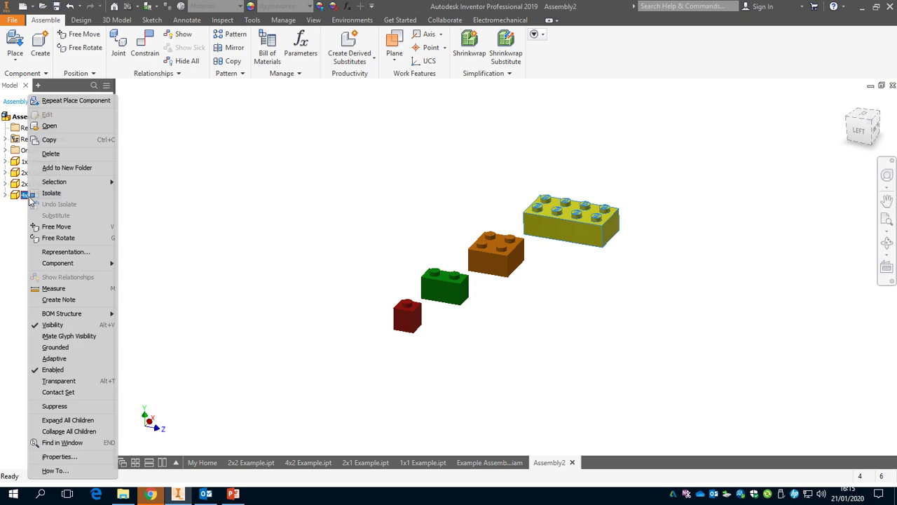
left_click(55, 347)
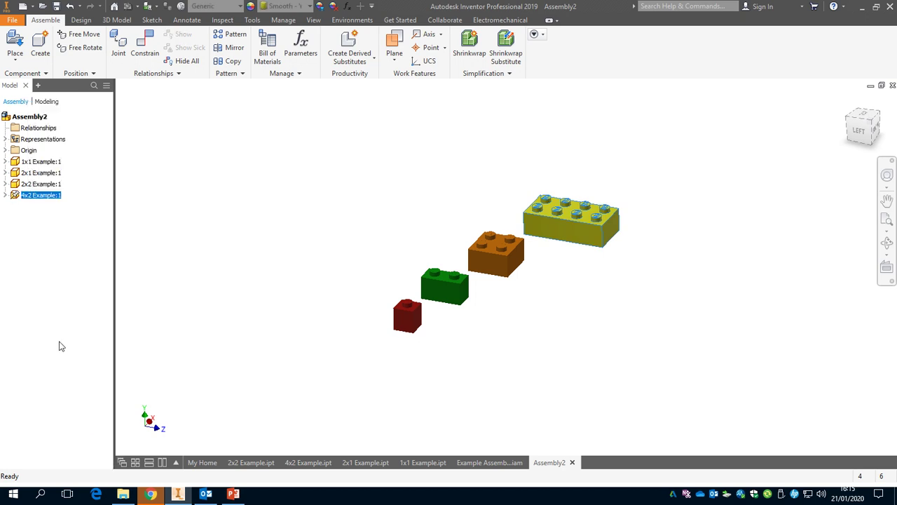
left_click(257, 232)
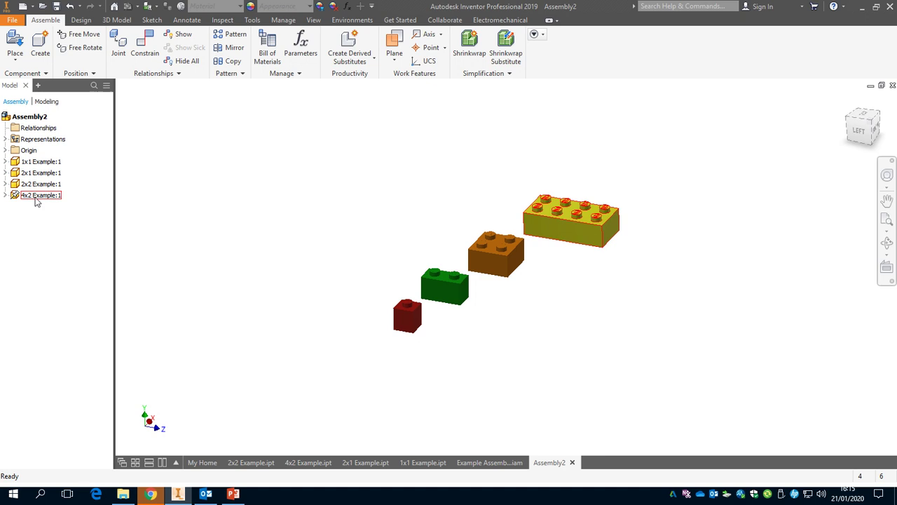
- Drag the orange 2x2 brick next to and below the yellow 4x2 brick
left_click_drag(494, 259, 454, 220)
left_click(548, 246)
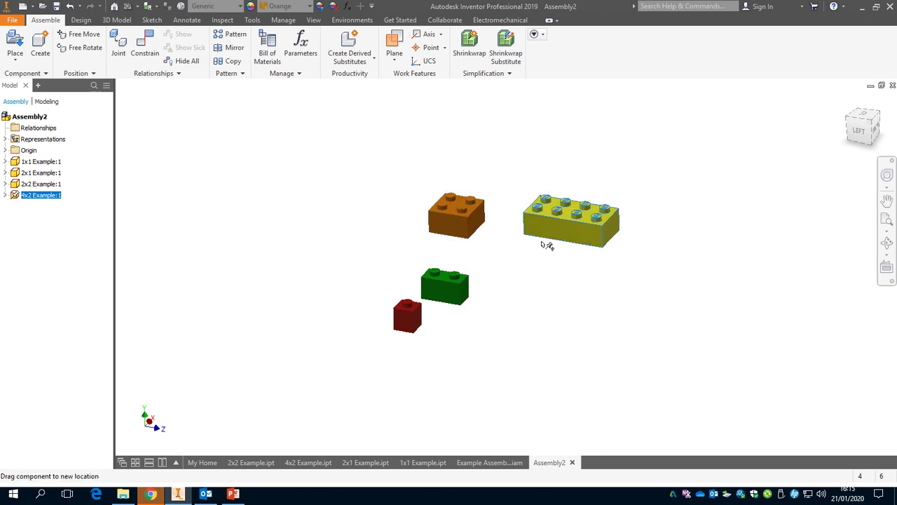
left_click(513, 265)
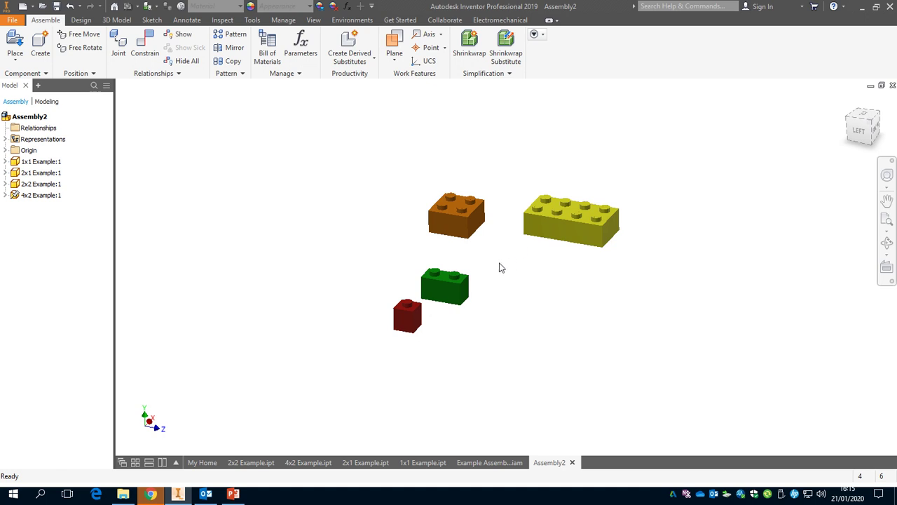
left_click_drag(462, 232, 485, 242)
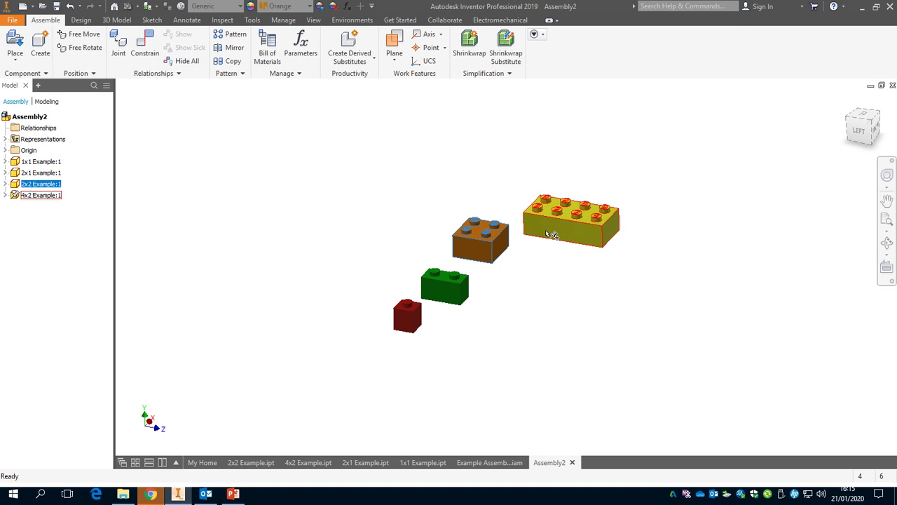
scroll(553, 211, "down", 3)
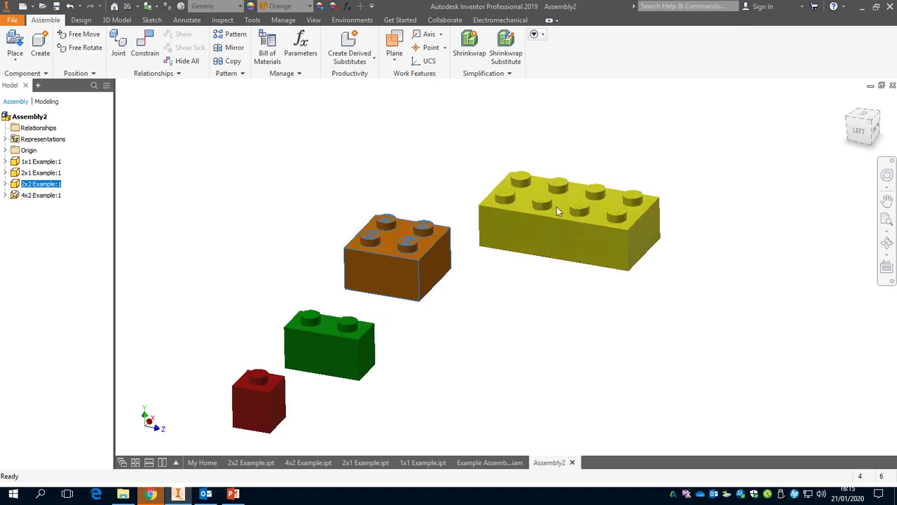
left_click(373, 168)
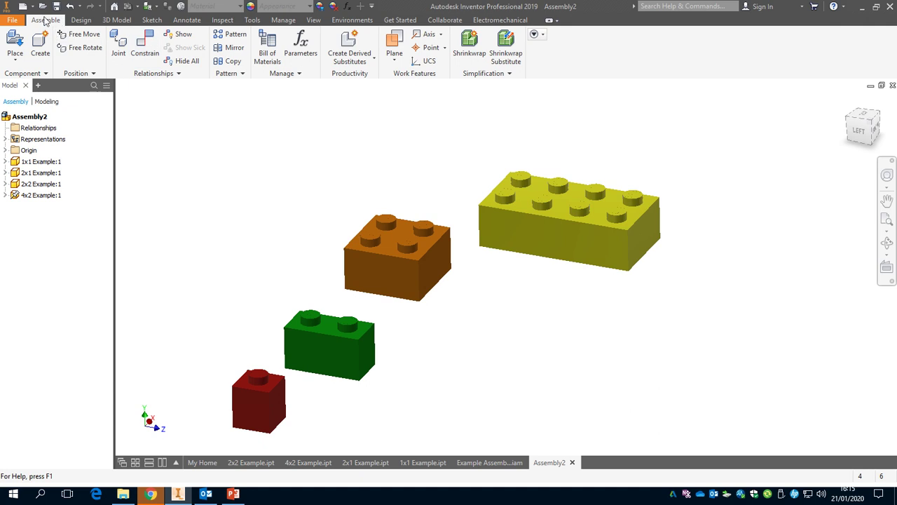
- Set up a Mate between the orange 2x2's top face and the yellow 4x2's underside
left_click(143, 47)
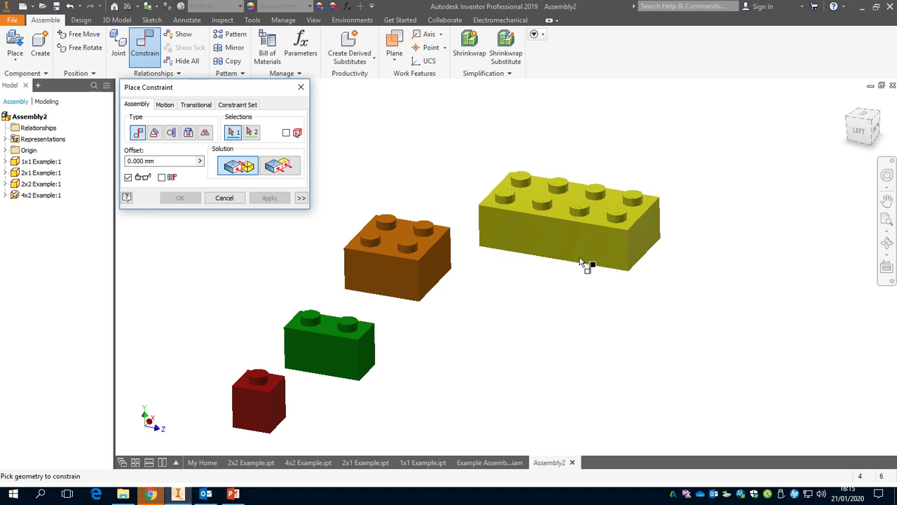
left_click(390, 237)
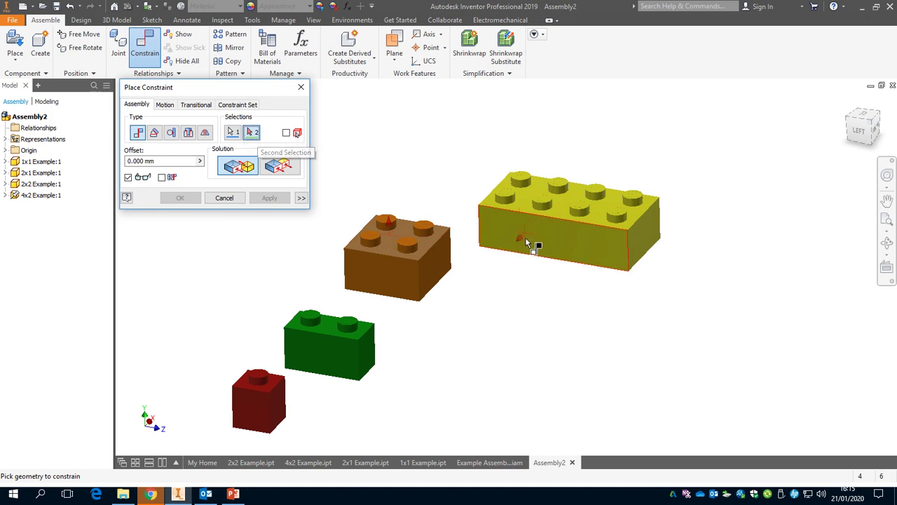
middle_click_drag(511, 317, 476, 244, "shift")
scroll(486, 236, "up", 5)
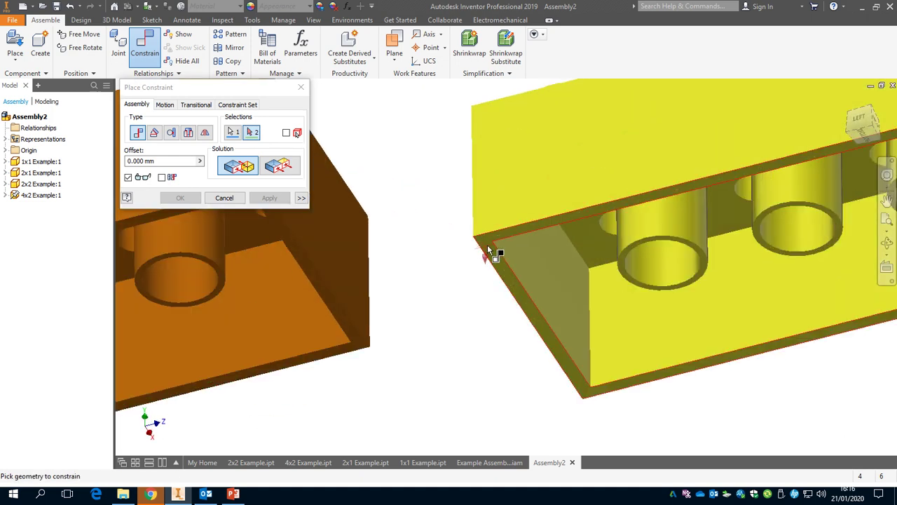
left_click(488, 247)
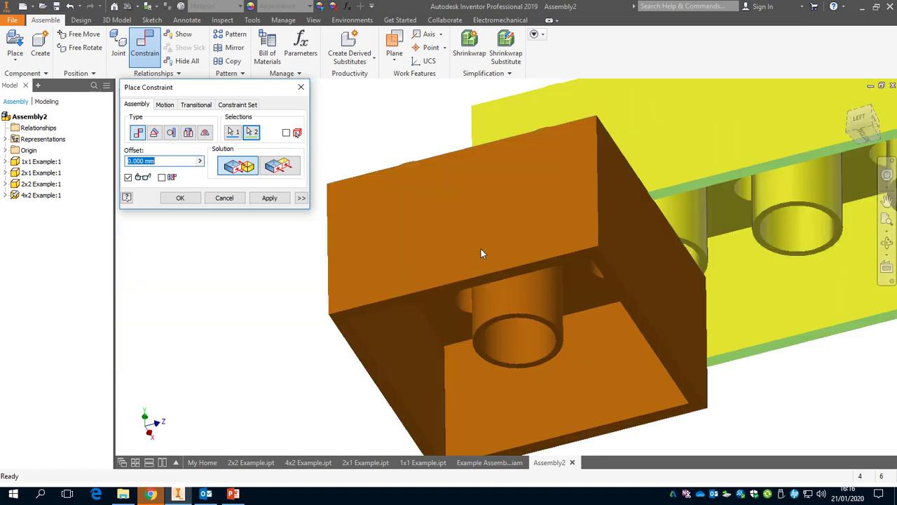
scroll(486, 245, "down", 5)
middle_click_drag(480, 248, 458, 270, "shift")
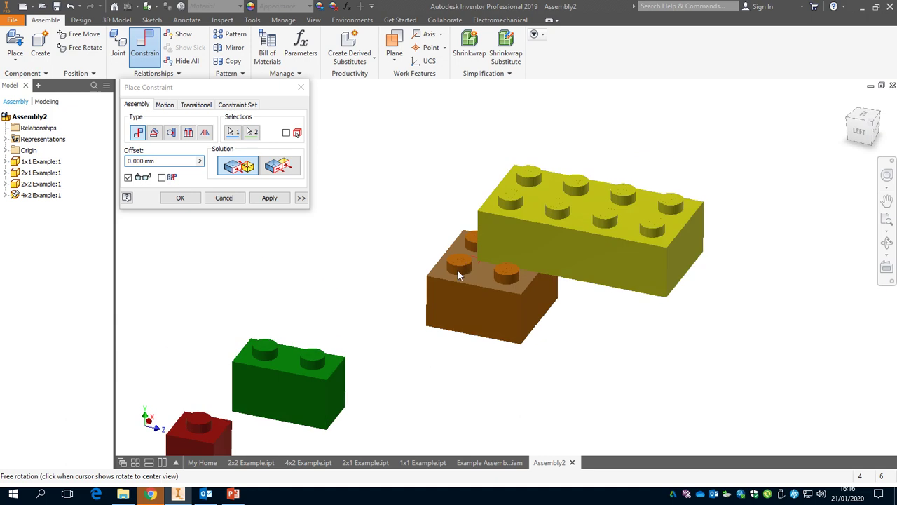
- Apply the mate, then make the 2x2 and 4x2 bricks' front faces flush
left_click(269, 198)
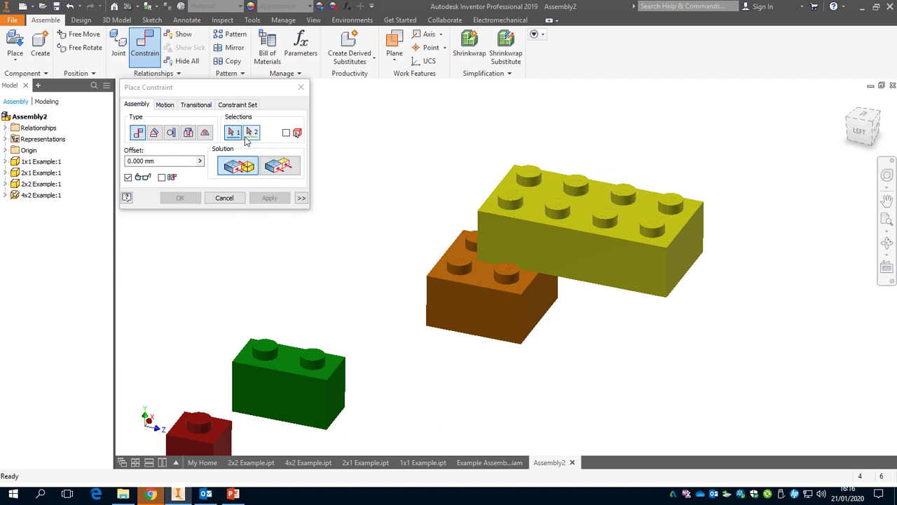
left_click(475, 309)
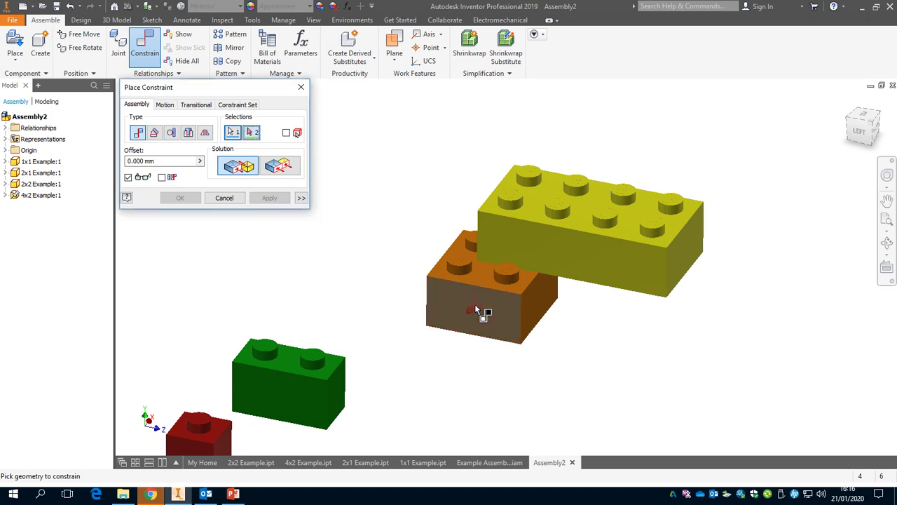
left_click(562, 251)
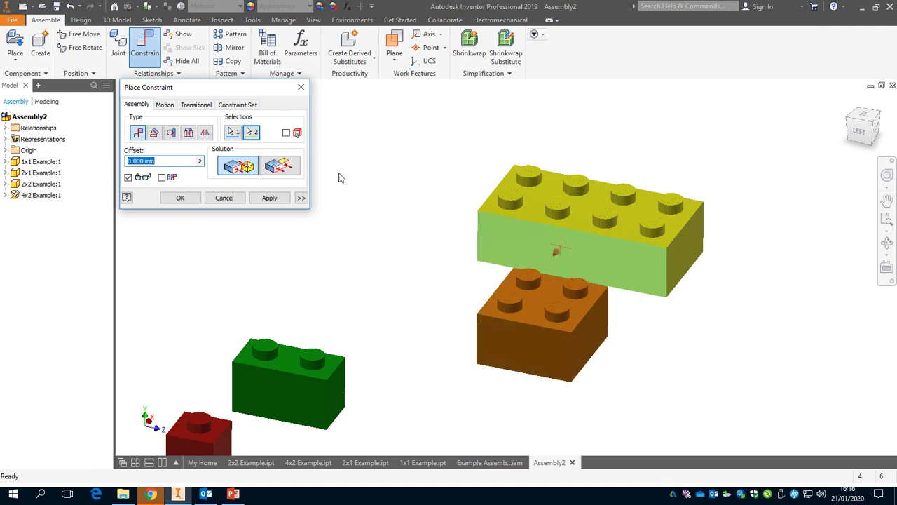
left_click(283, 171)
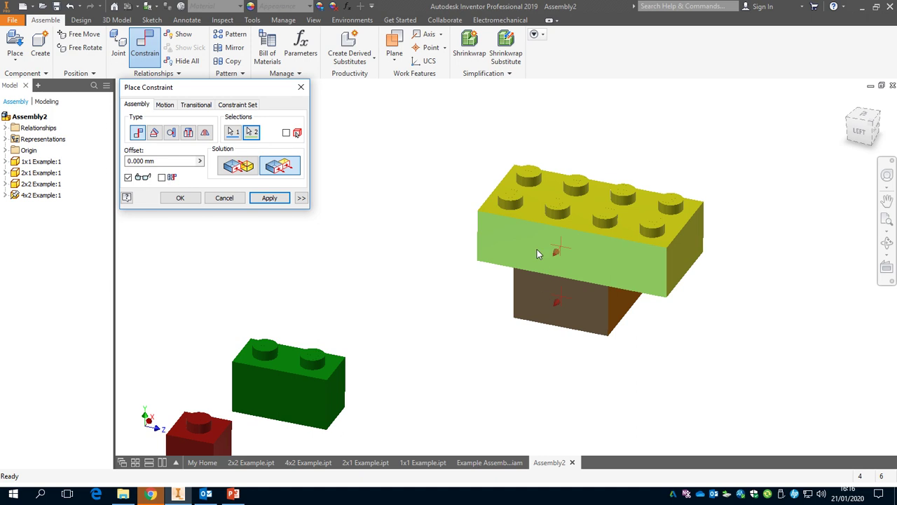
left_click(269, 197)
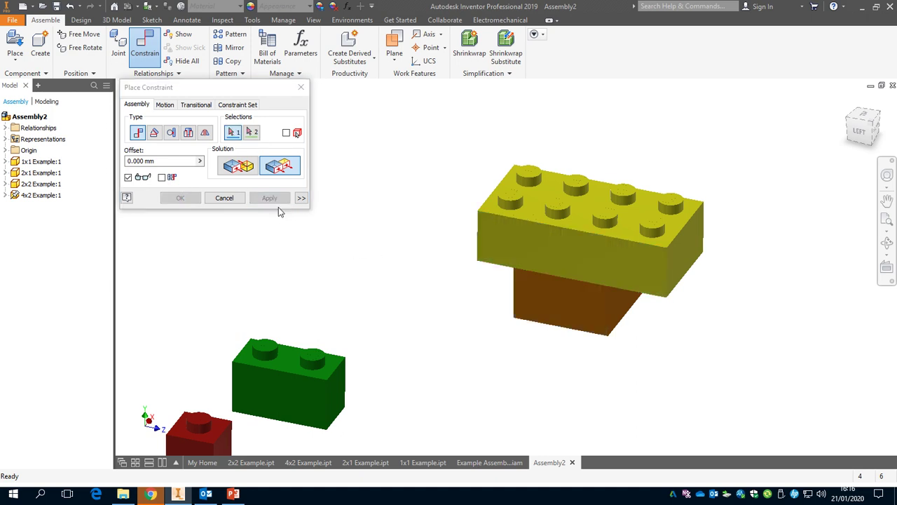
- Close Place Constraint and drag the orange 2x2 brick sideways to test its remaining freedom
left_click(301, 87)
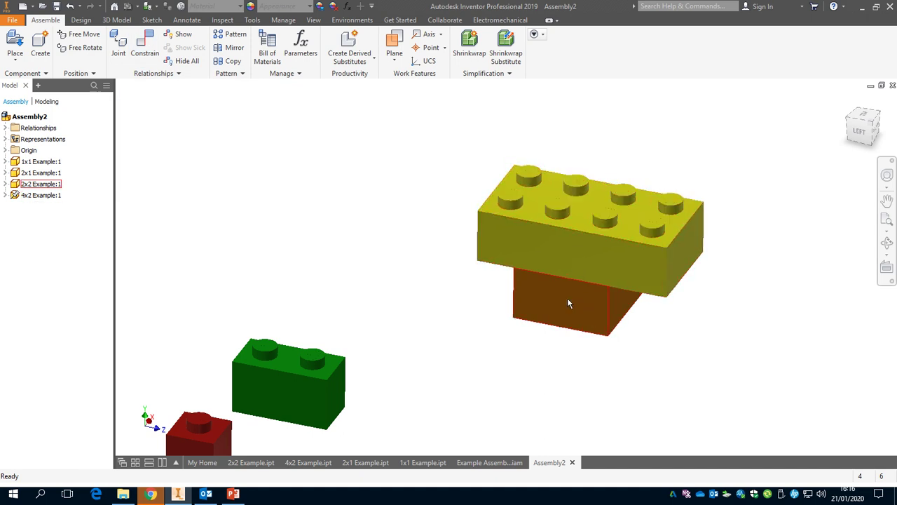
left_click(571, 253)
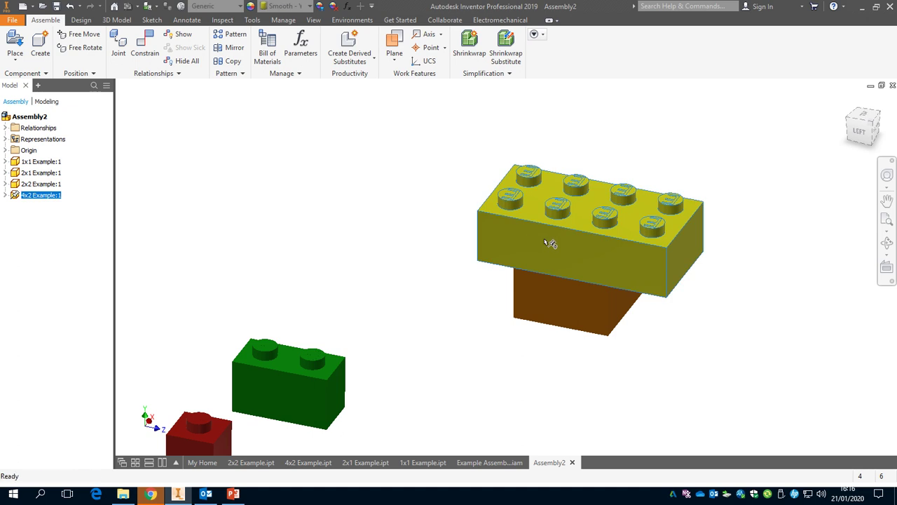
left_click_drag(558, 295, 469, 373)
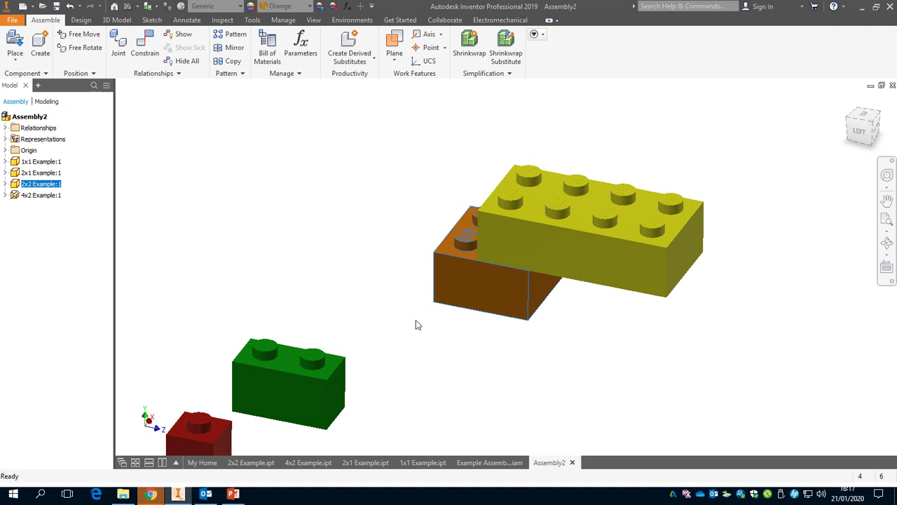
- Make the 2x2 side face flush with the 4x2 left end at an 8 mm offset
left_click(147, 54)
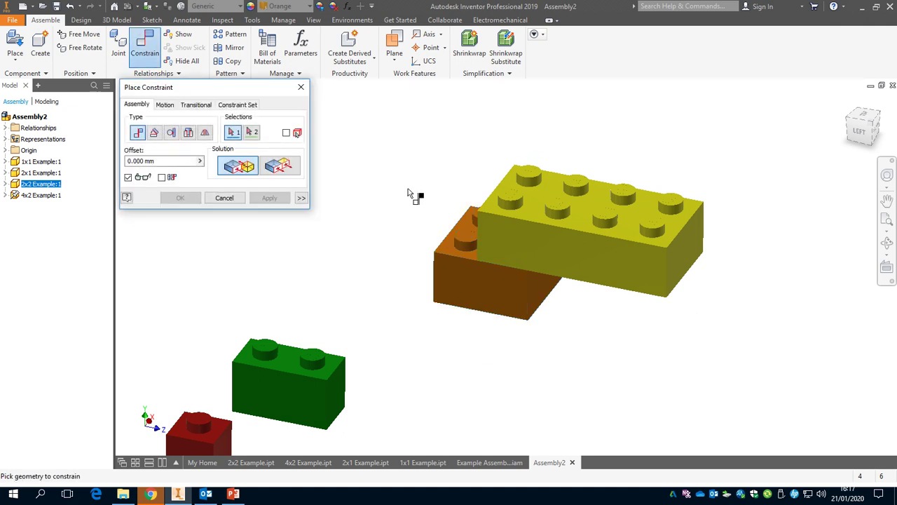
middle_click_drag(390, 286, 350, 250, "shift")
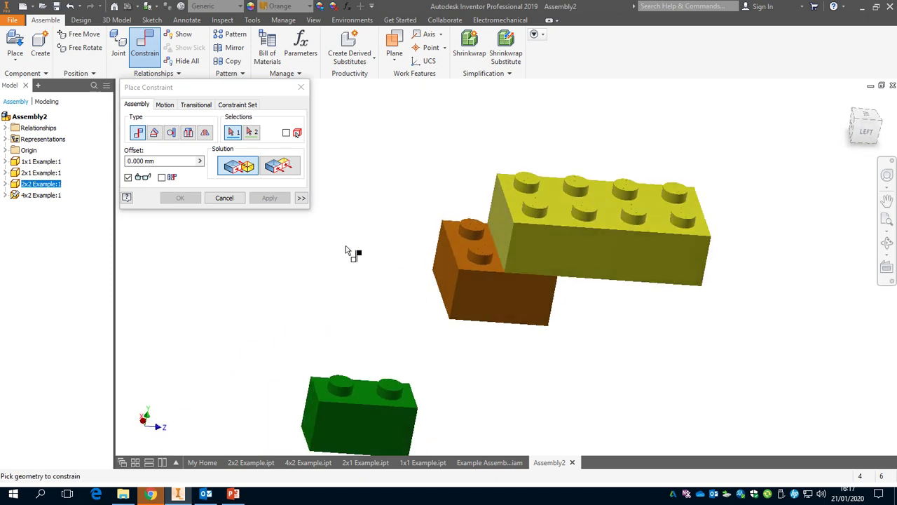
left_click(282, 167)
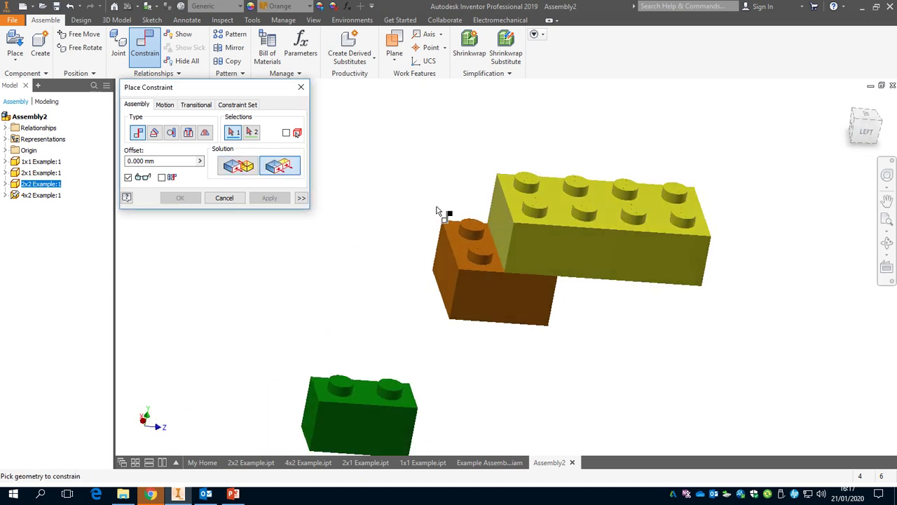
left_click(443, 259)
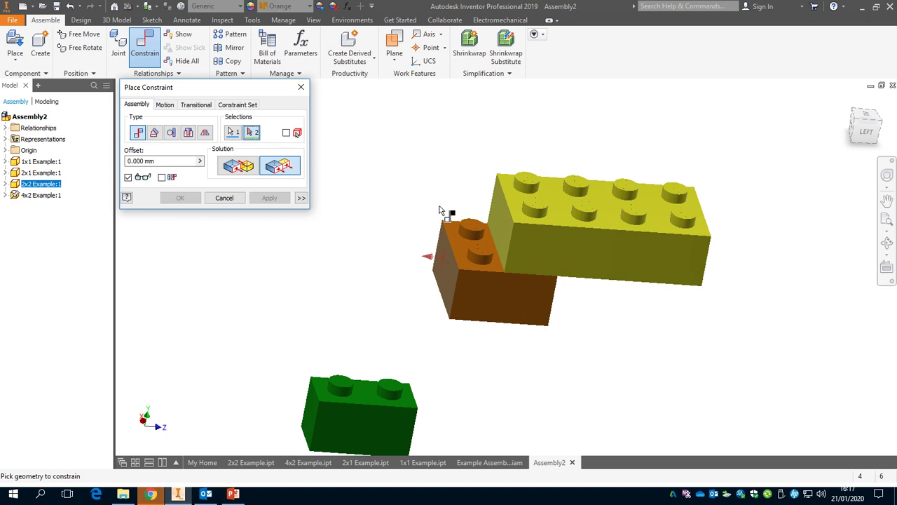
left_click(498, 217)
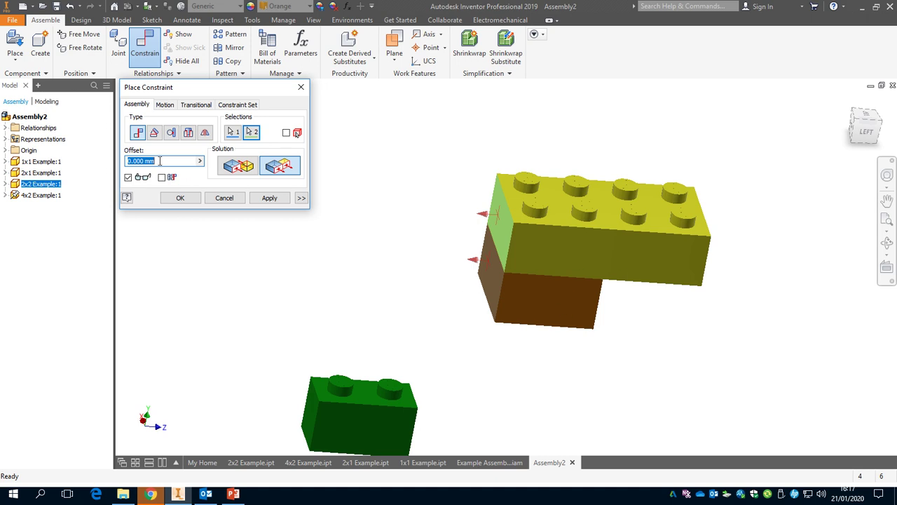
left_click(191, 161)
left_click_drag(173, 161, 128, 161)
type("8")
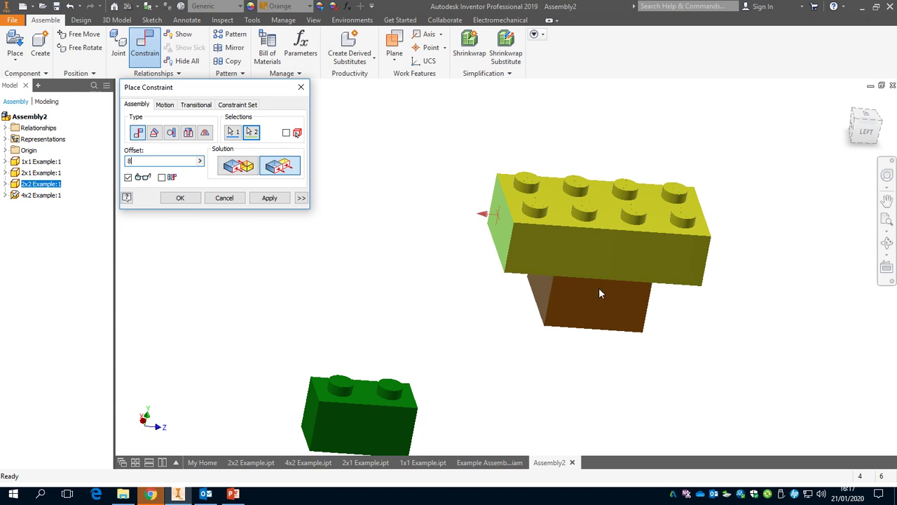
middle_click_drag(599, 290, 542, 294, "shift")
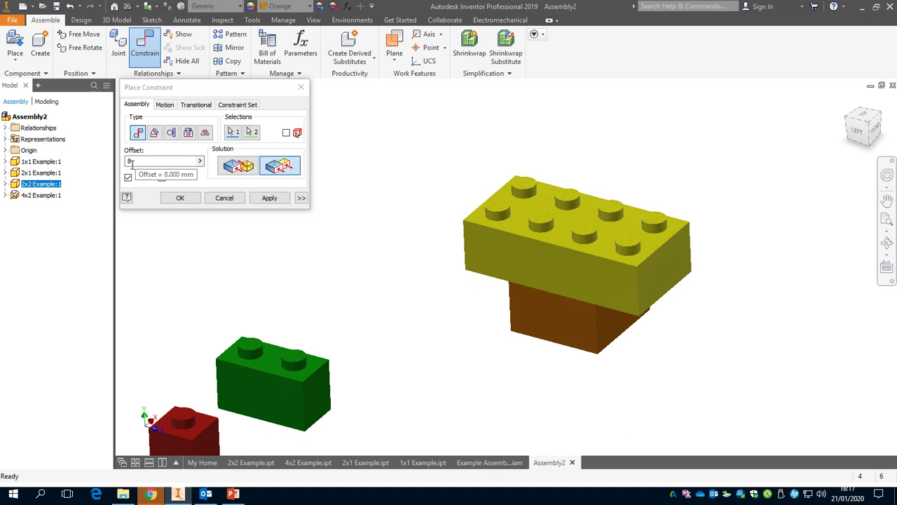
left_click(269, 197)
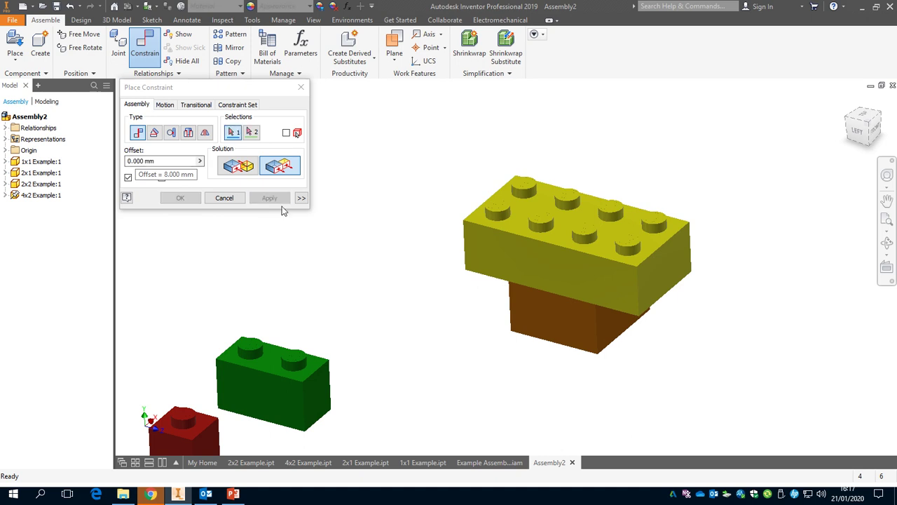
- Close the dialog and drag the orange brick to confirm it is now fixed
left_click(301, 87)
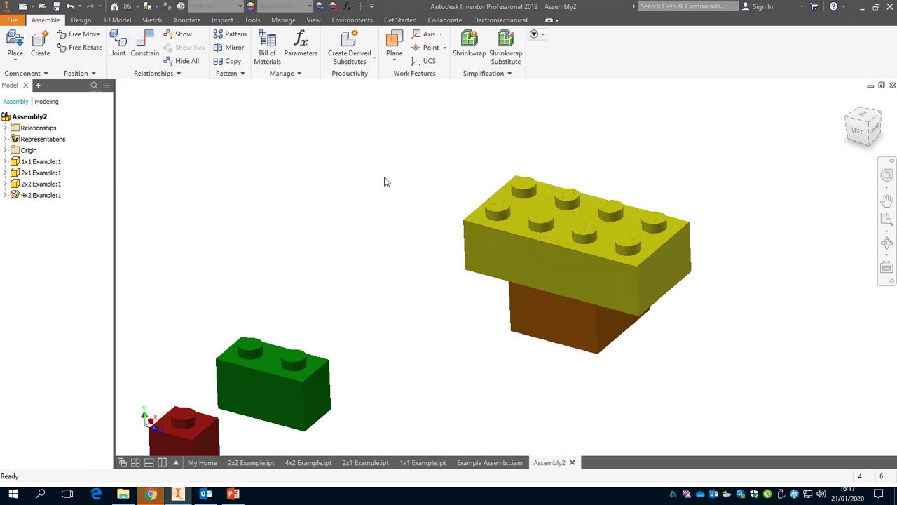
mouse_move(549, 323)
left_mouse_down()
mouse_move(531, 325)
mouse_move(561, 343)
mouse_move(563, 328)
left_mouse_up()
scroll(563, 328, "up", 3)
left_click(515, 327)
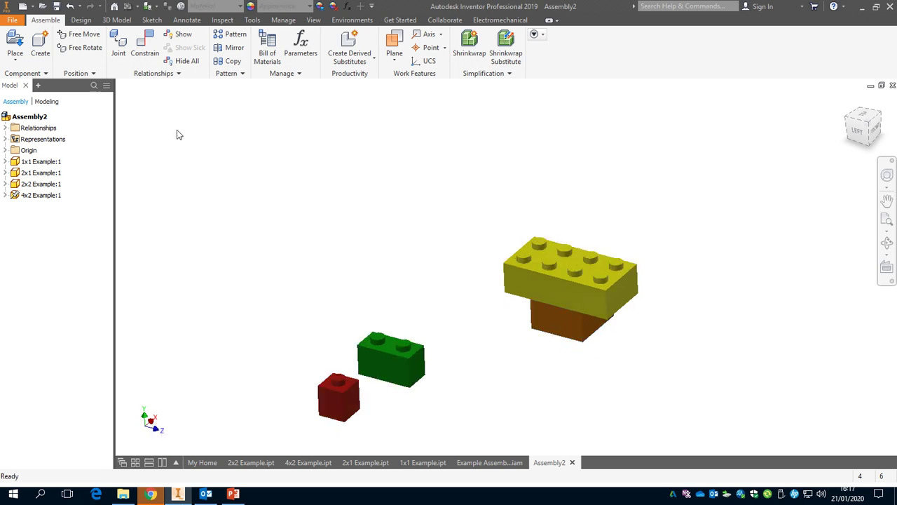
left_click(145, 46)
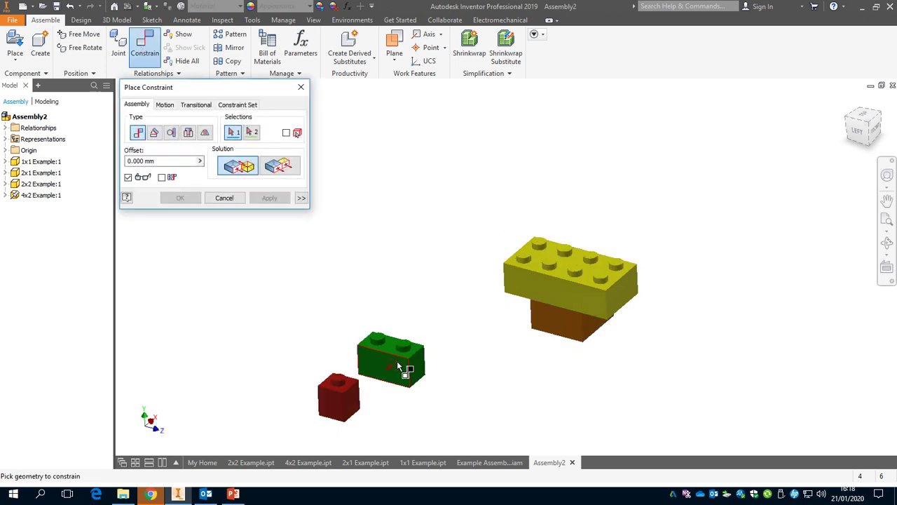
- Mate the green 2x1 brick's underside to a stud on the yellow 4x2's top
left_click(536, 265)
middle_click_drag(453, 356, 444, 303, "shift")
scroll(422, 340, "up", 5)
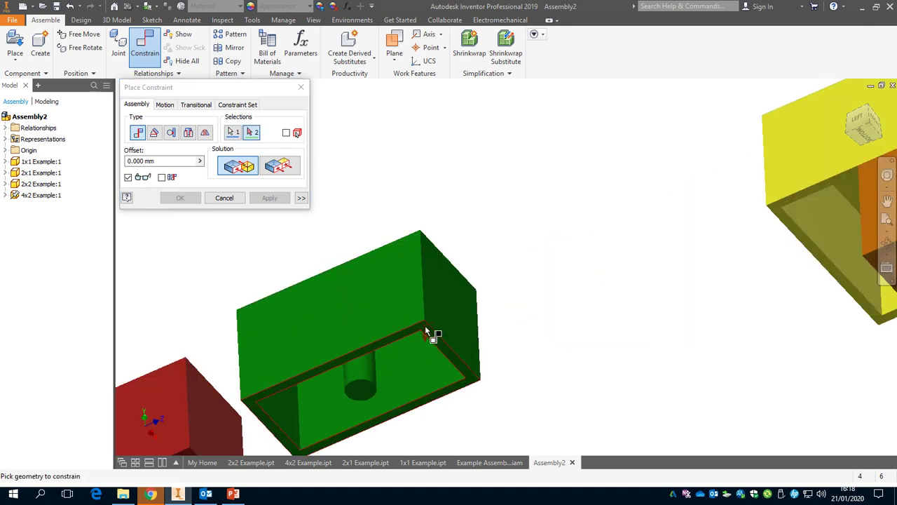
left_click(424, 325)
scroll(509, 306, "down", 3)
scroll(512, 322, "up", 3)
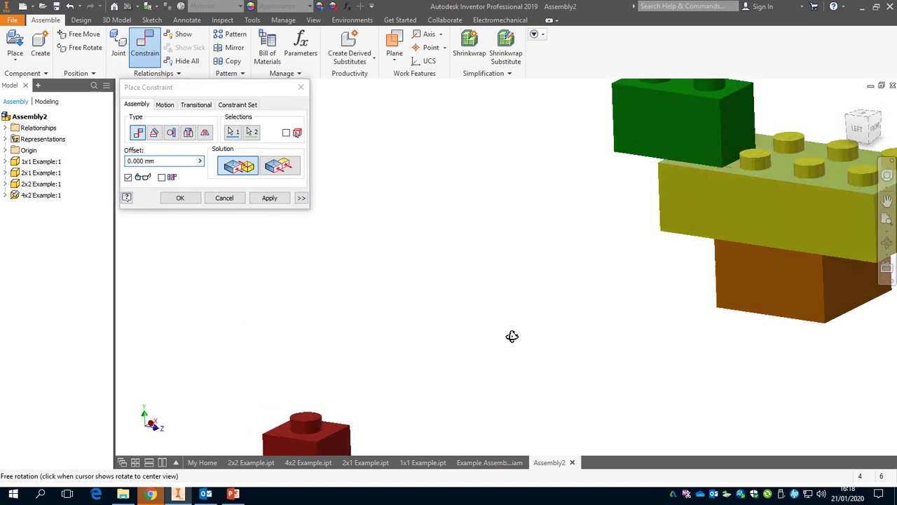
scroll(512, 343, "down", 2)
scroll(603, 228, "up", 2)
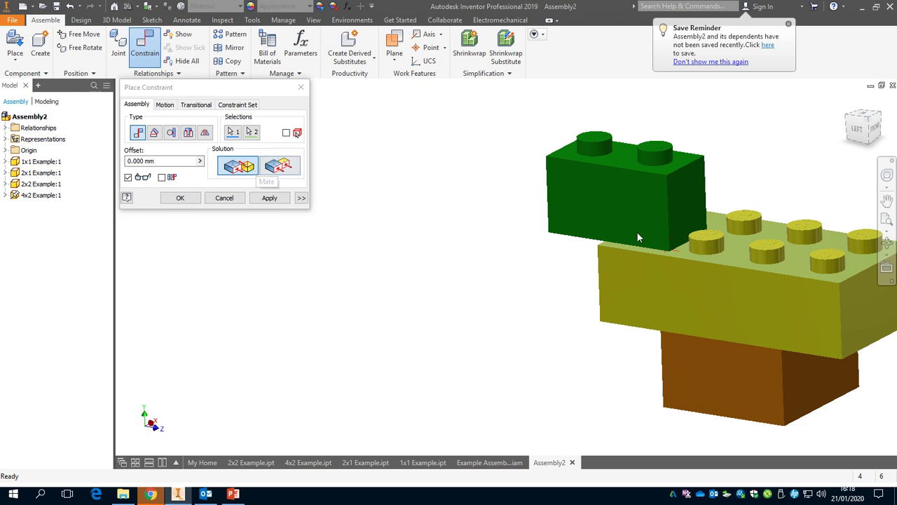
scroll(483, 315, "down", 2)
scroll(677, 276, "up", 3)
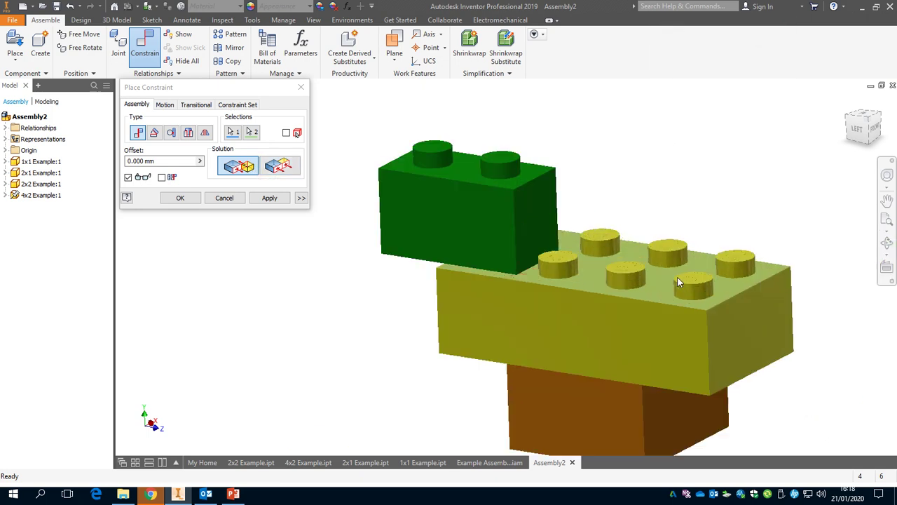
left_click(284, 199)
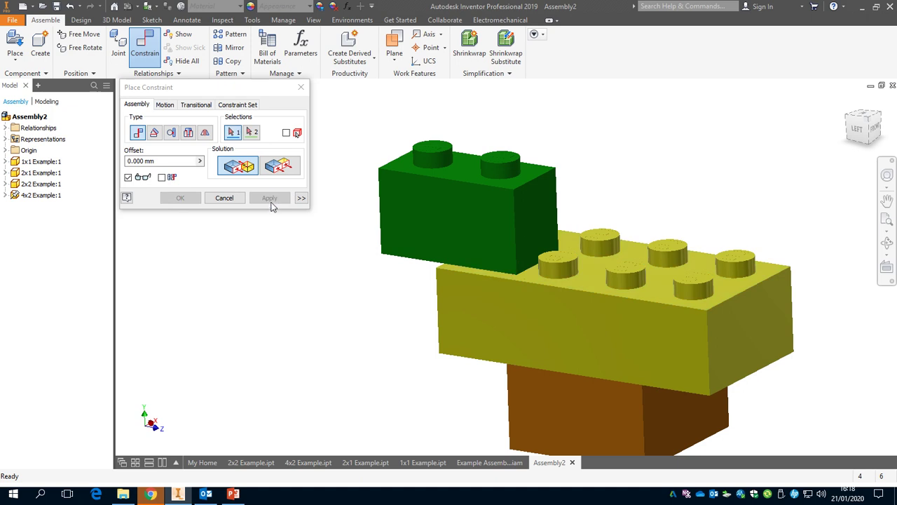
- Flush the green 2x1's end face with the yellow 4x2's long side face, turning it crosswise
left_click(282, 165)
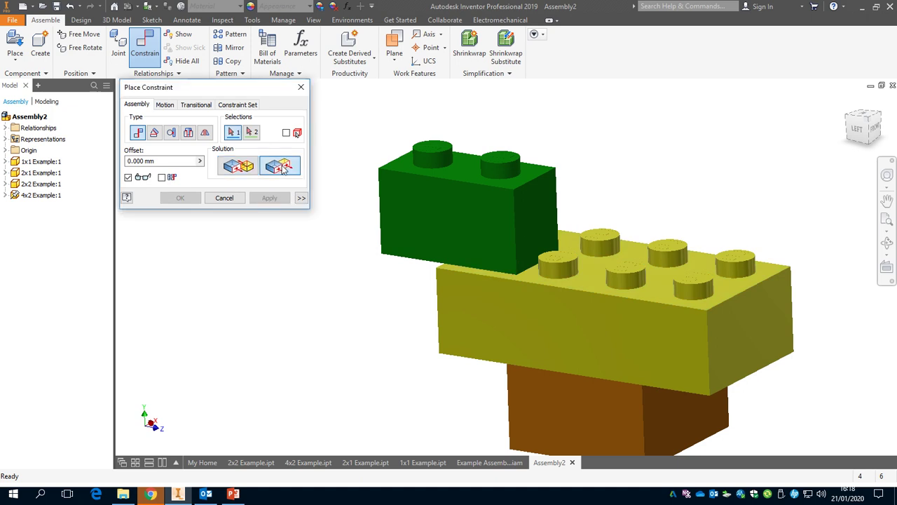
left_click(538, 202)
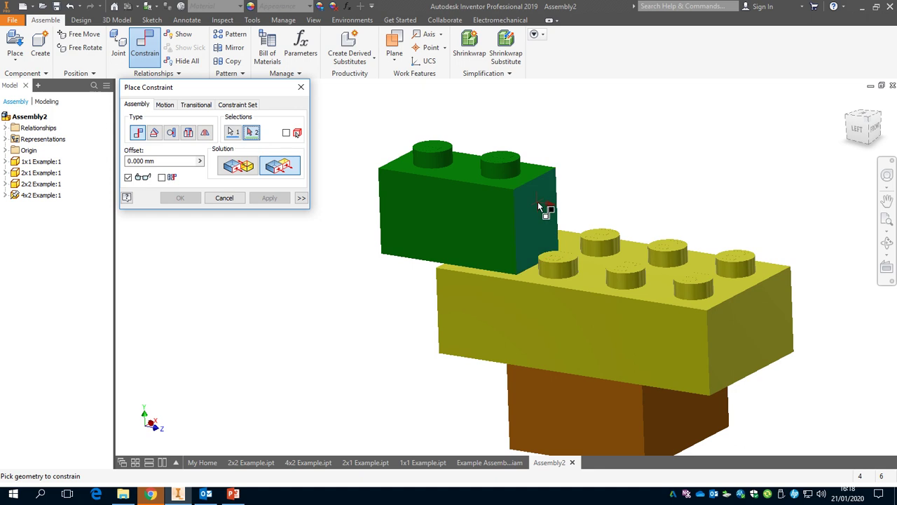
left_click(545, 318)
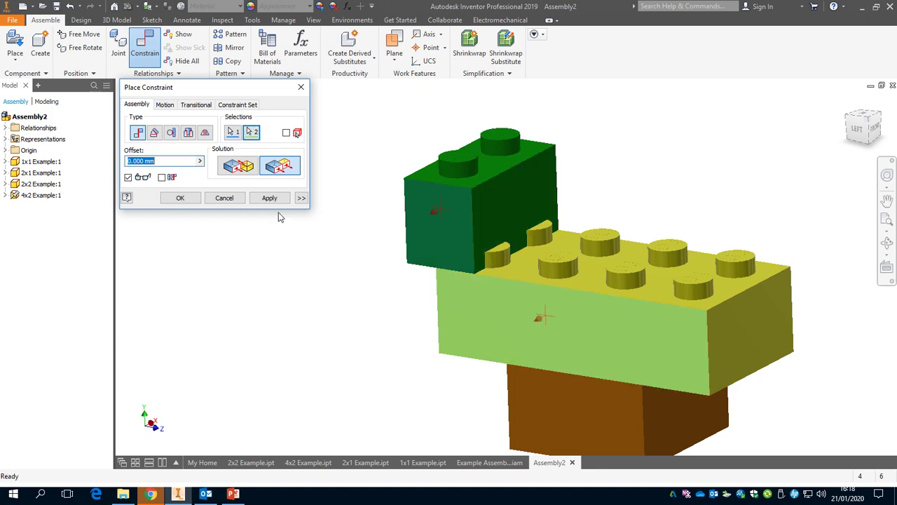
left_click(270, 198)
middle_click_drag(360, 316, 405, 316, "shift")
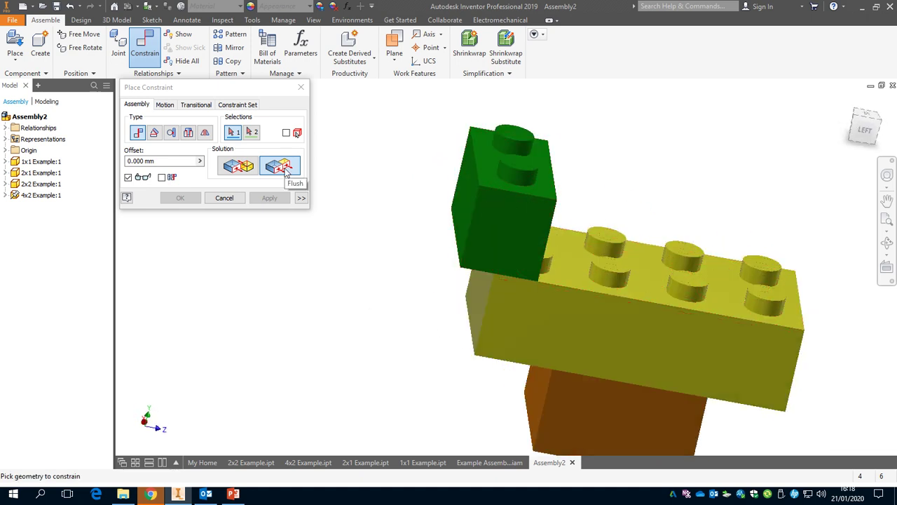
- Flush the green 2x1's left face with the yellow 4x2's left end at an 8 mm offset
left_click(461, 191)
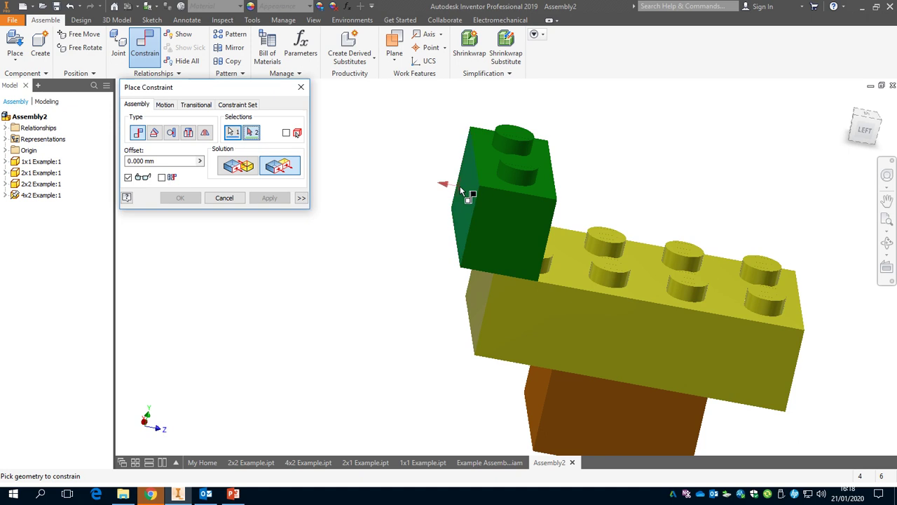
left_click(472, 282)
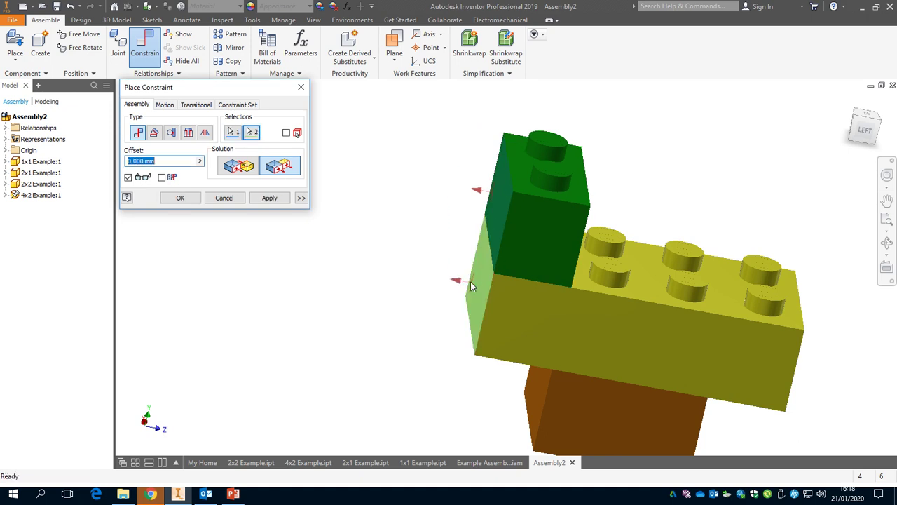
left_click(169, 161)
left_click_drag(178, 161, 122, 160)
type("8")
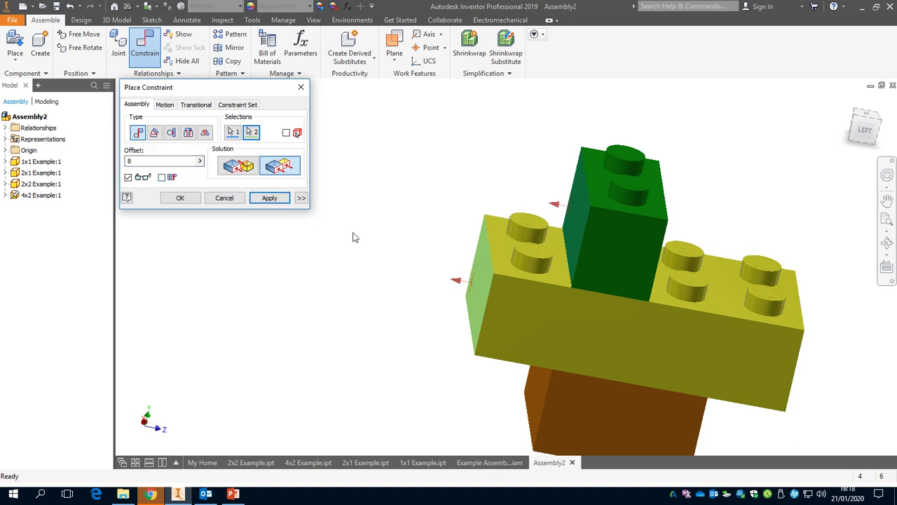
left_click(271, 198)
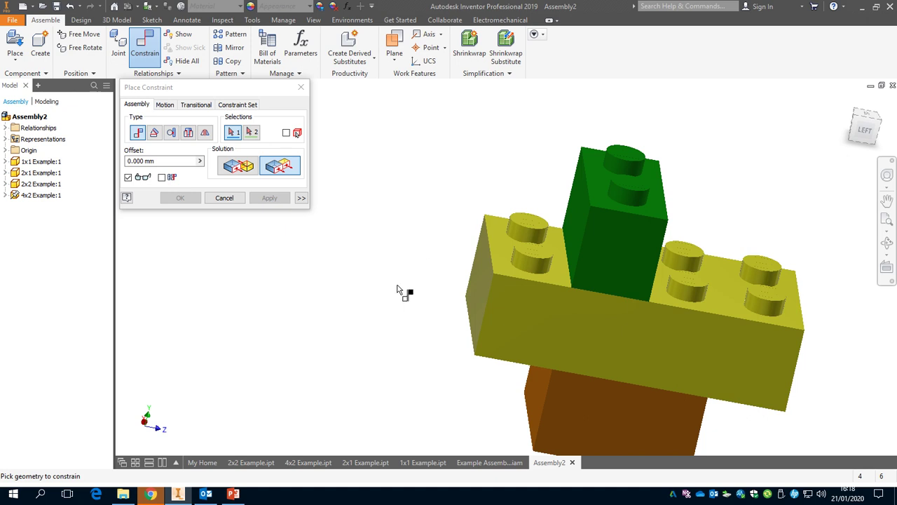
- Choose the Mate solution and select the red 1x1 brick's underside
middle_click_drag(396, 289, 362, 295, "shift")
scroll(354, 292, "down", 2)
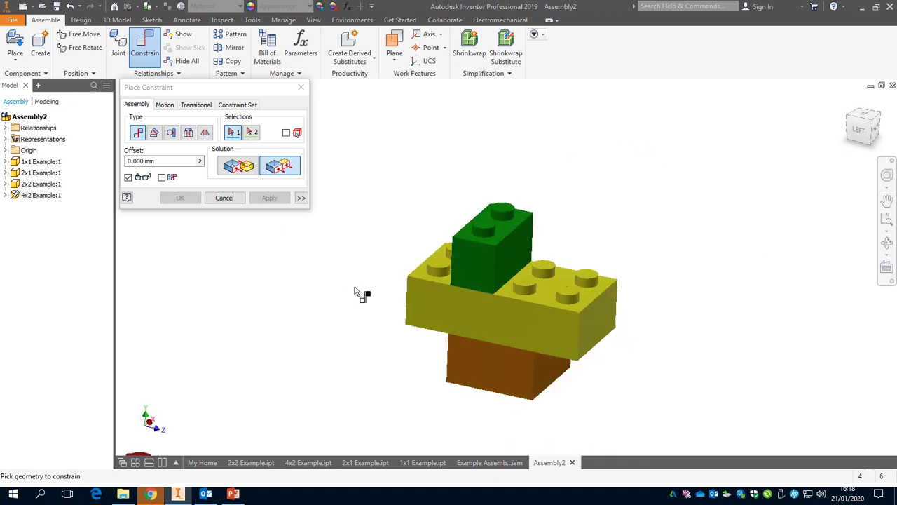
scroll(355, 292, "down", 2)
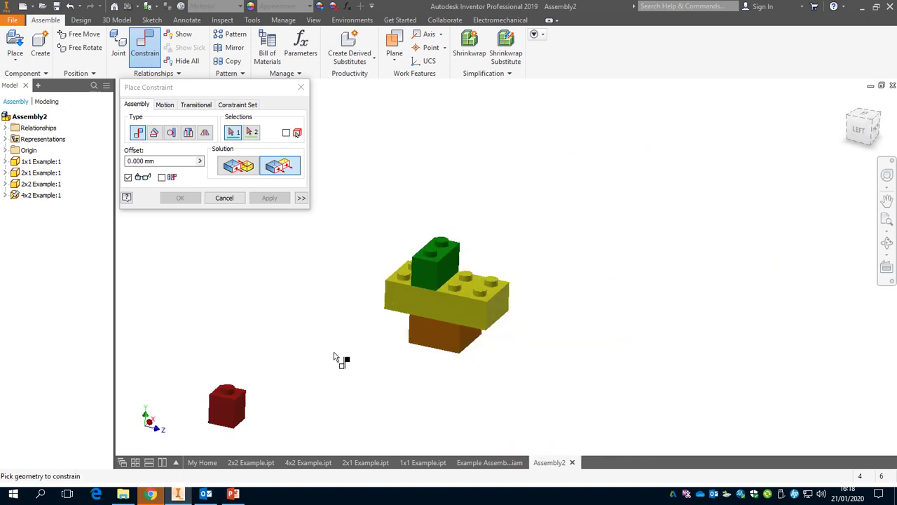
scroll(344, 242, "down", 2)
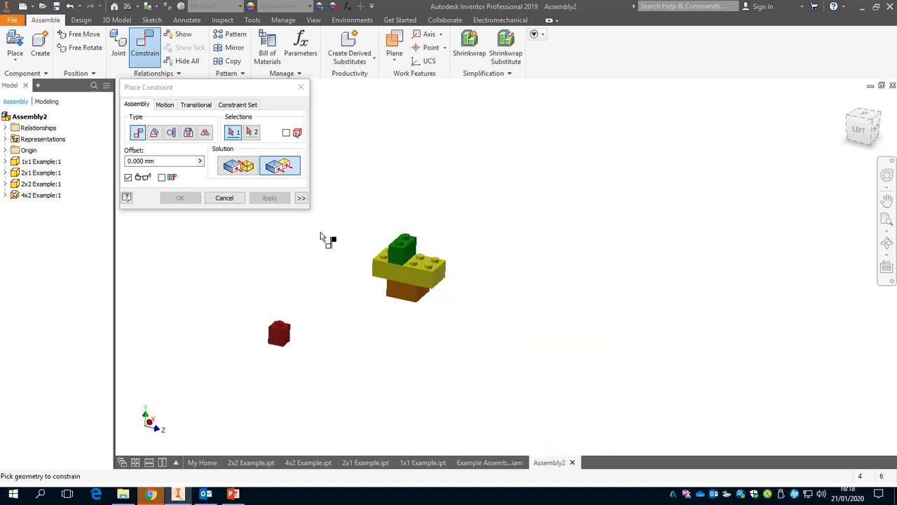
left_click(246, 171)
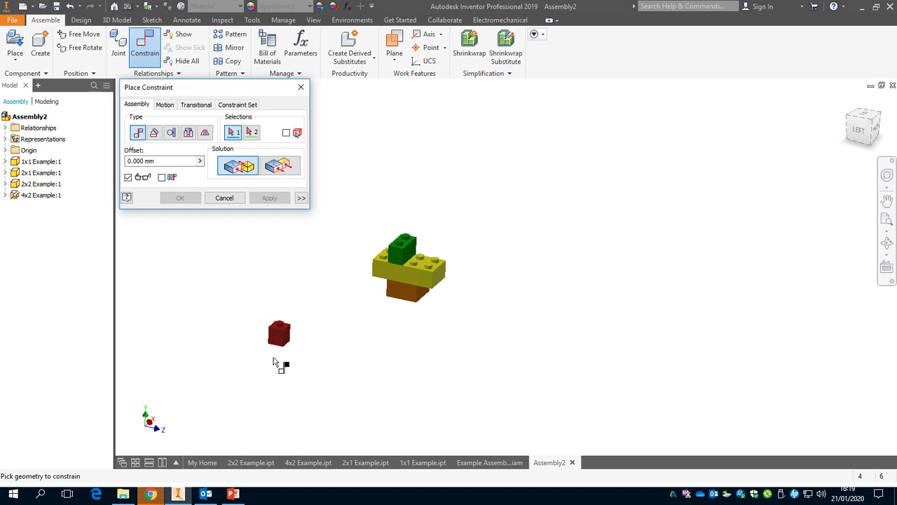
middle_click_drag(283, 368, 288, 289, "shift")
scroll(288, 286, "up", 5)
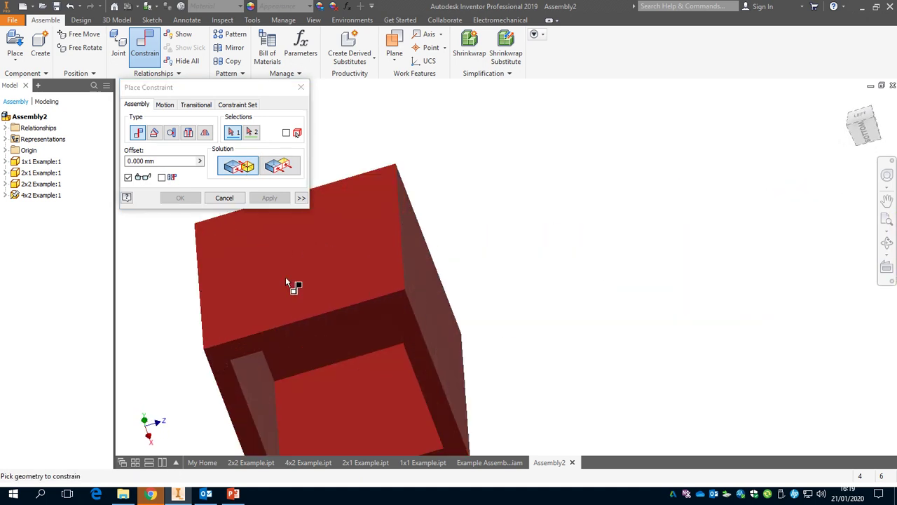
left_click(404, 306)
- Mate the red brick's underside to the green 2x1's top face
scroll(404, 302, "down", 6)
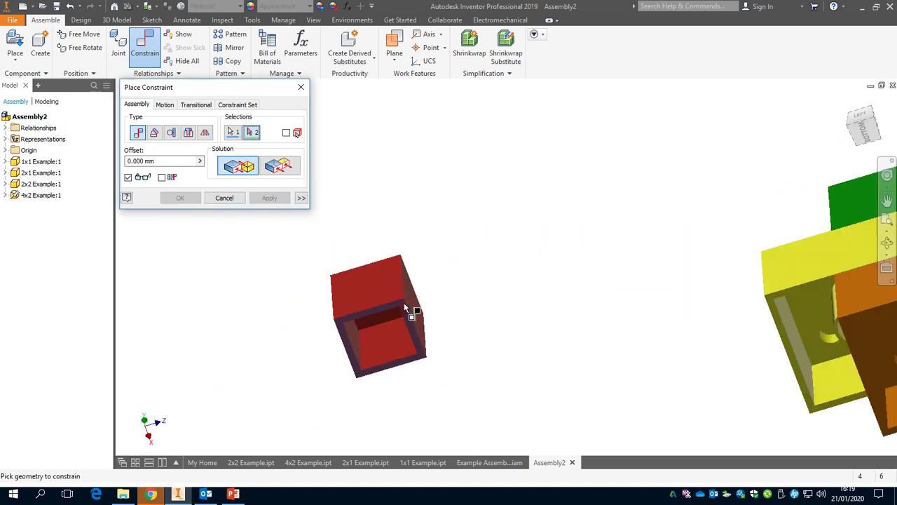
middle_click_drag(419, 302, 444, 350, "shift")
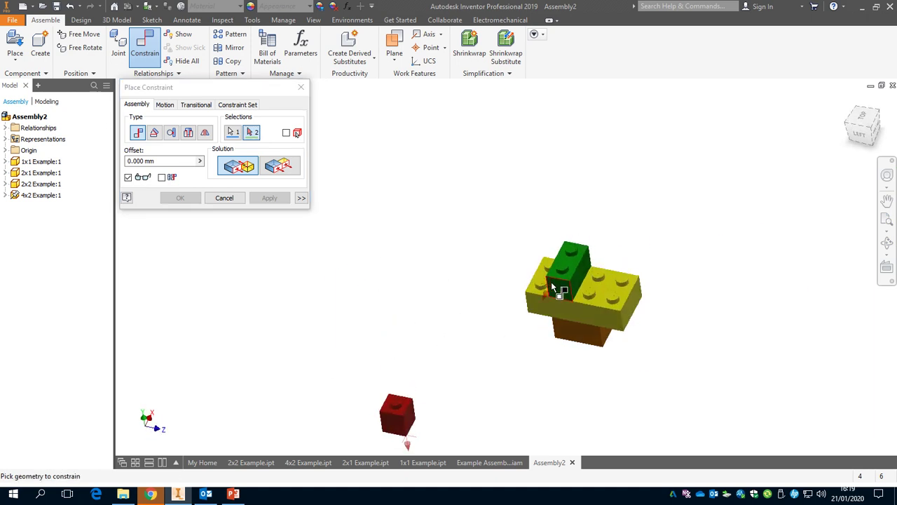
scroll(559, 271, "up", 5)
left_click(595, 241)
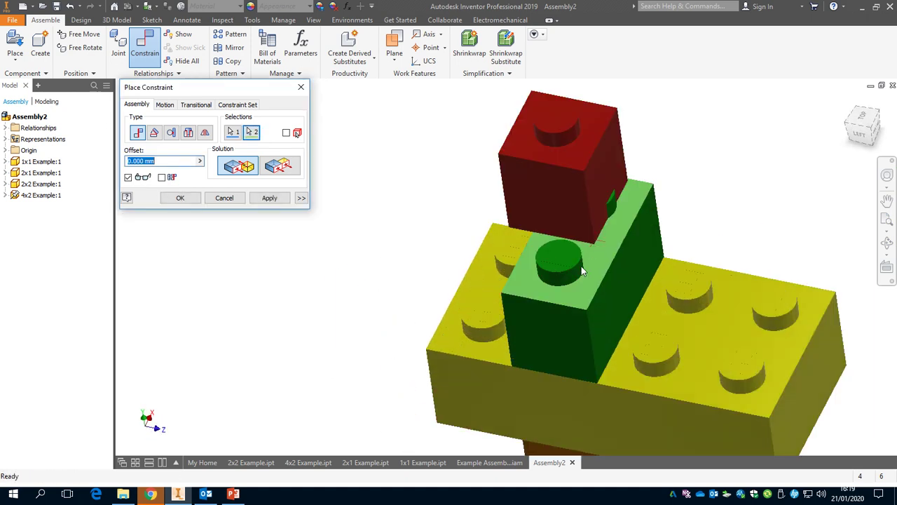
scroll(594, 240, "down", 3)
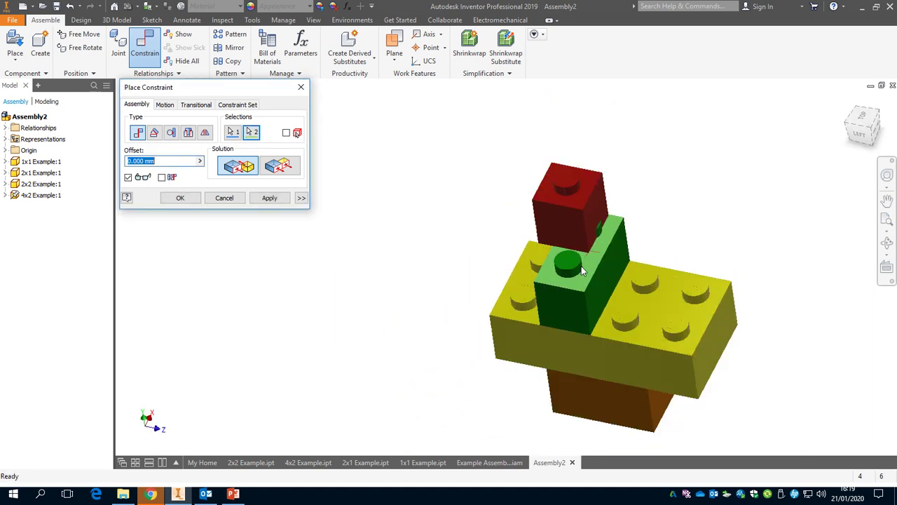
left_click(270, 198)
middle_click_drag(372, 302, 463, 290, "shift")
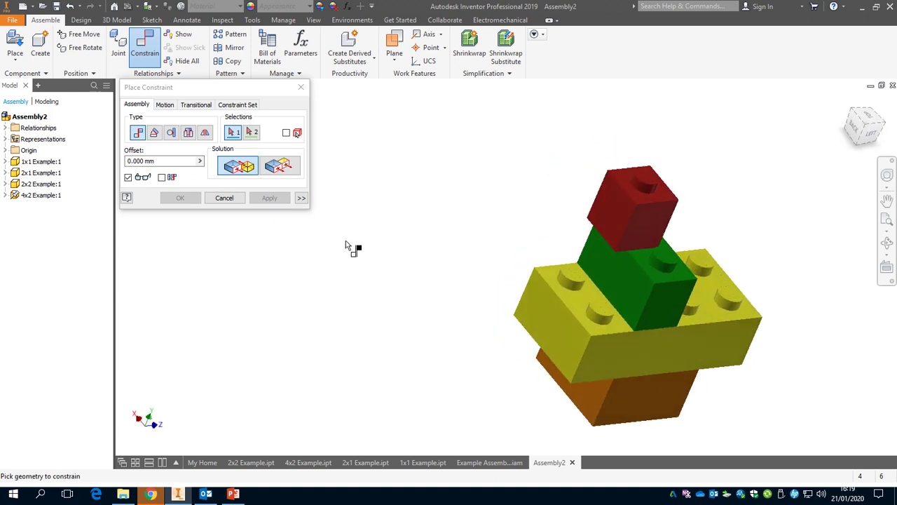
- Flush two adjacent side faces of the red 1x1 with the matching green 2x1 side faces
left_click(285, 165)
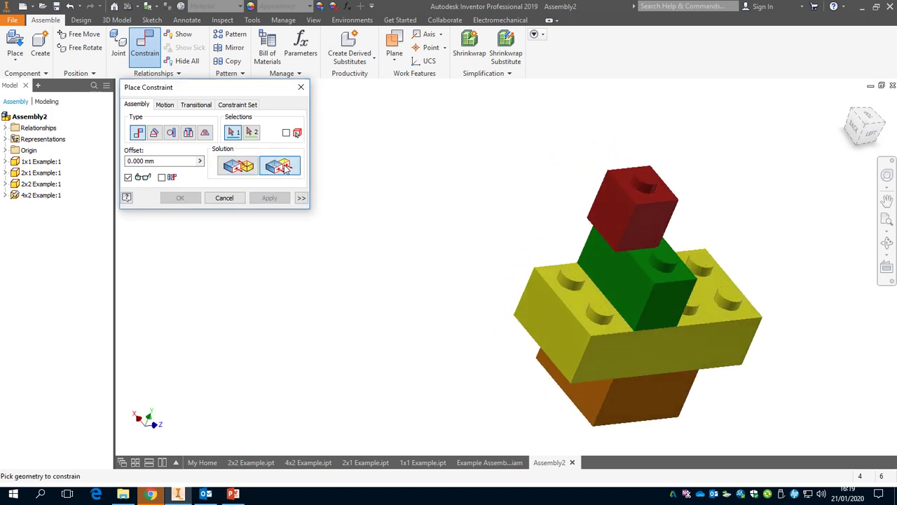
left_click(610, 202)
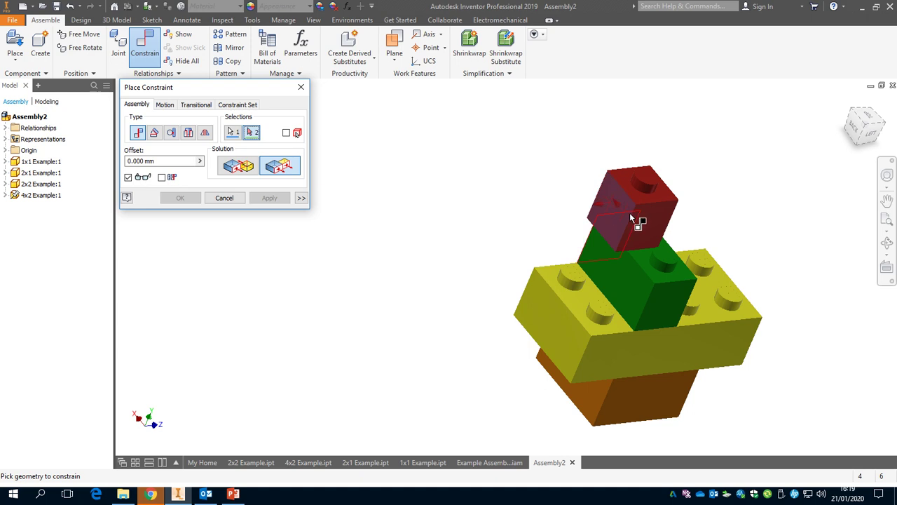
left_click(632, 293)
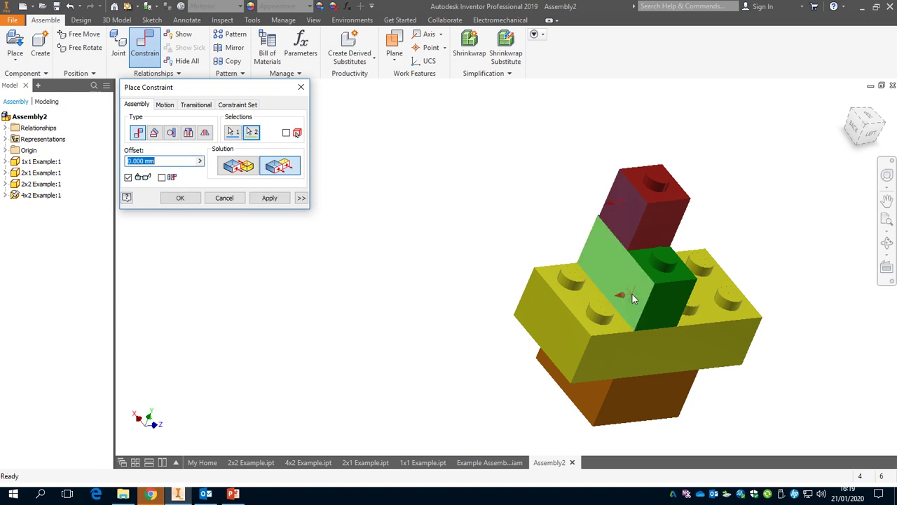
left_click(269, 198)
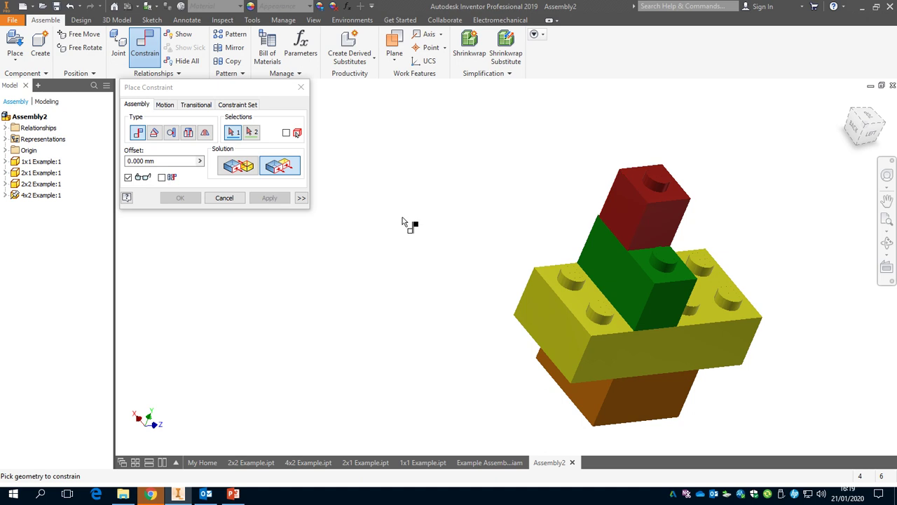
left_click(669, 219)
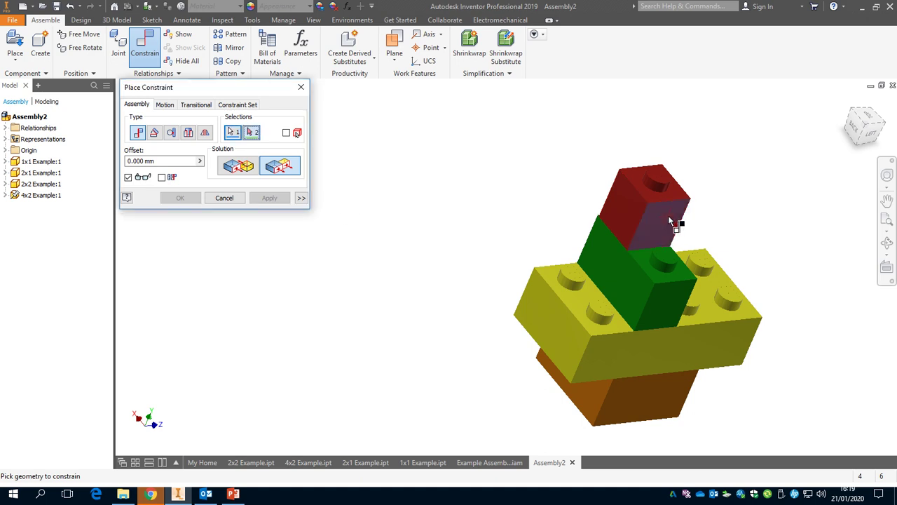
left_click(673, 303)
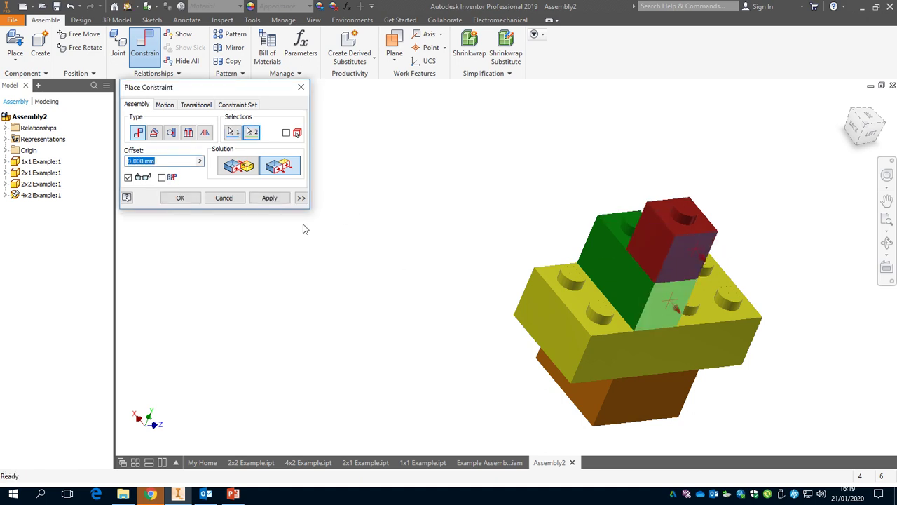
left_click(273, 199)
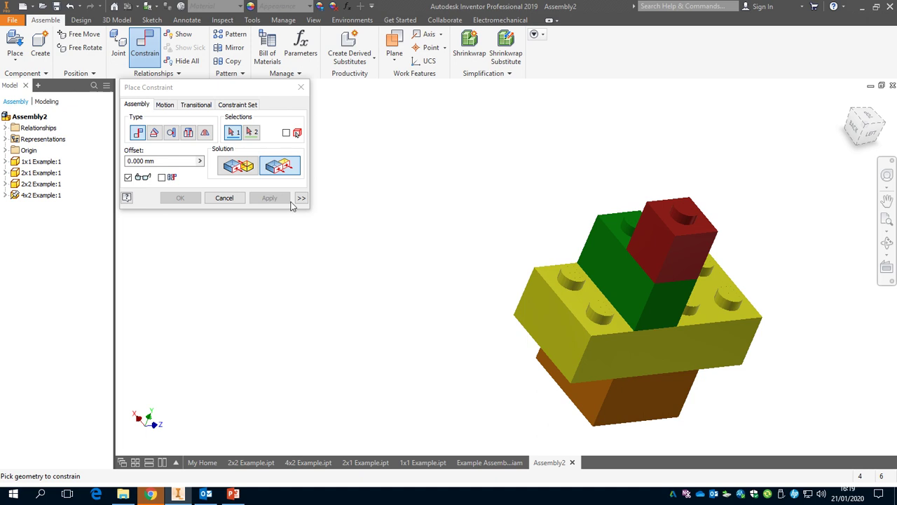
- Close Place Constraint and switch to a top-front-right isometric view with the ViewCube
left_click(301, 87)
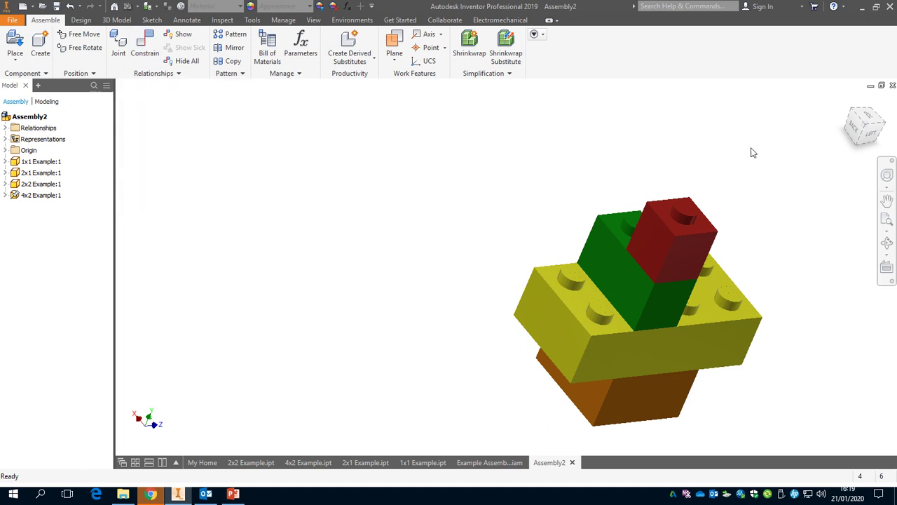
left_click(848, 135)
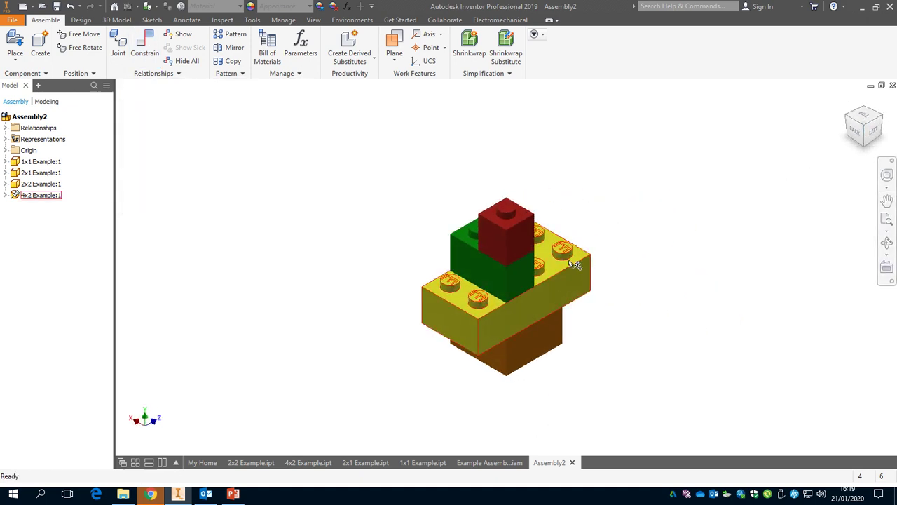
left_click(881, 120)
left_click(881, 121)
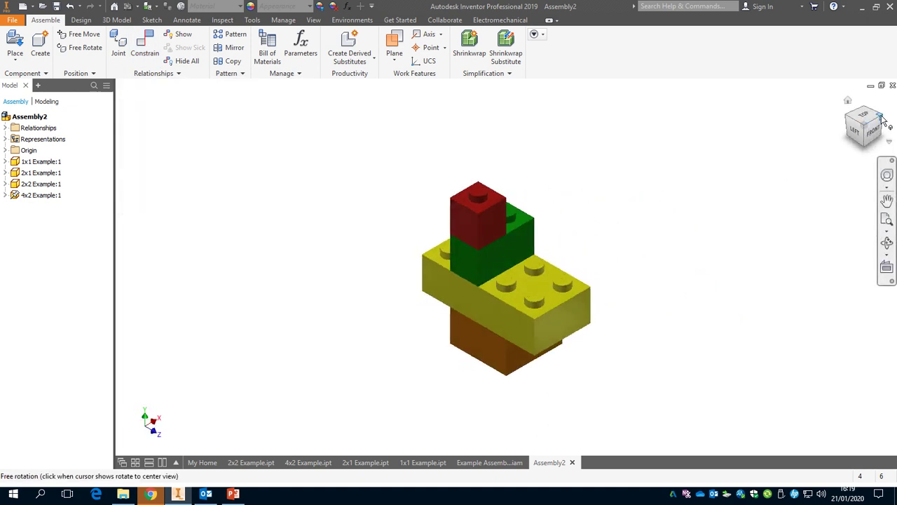
left_click(881, 120)
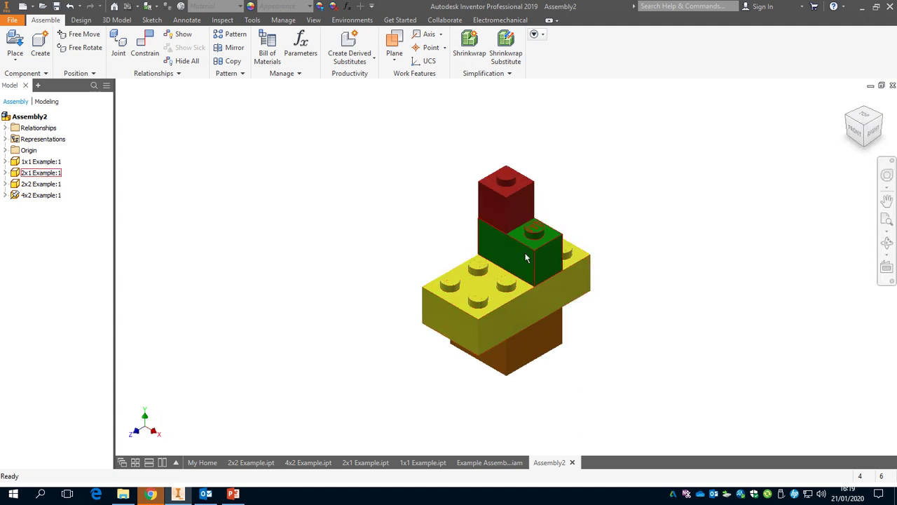
- Try dragging the yellow 4x2, green 2x1 and red 1x1 bricks to confirm none move
left_click(481, 270)
left_click_drag(481, 271, 482, 274)
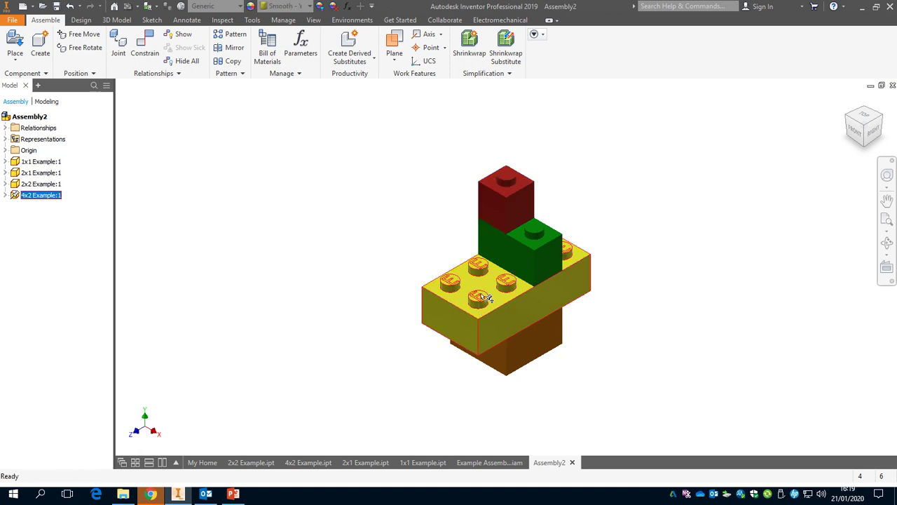
left_click_drag(528, 342, 554, 329)
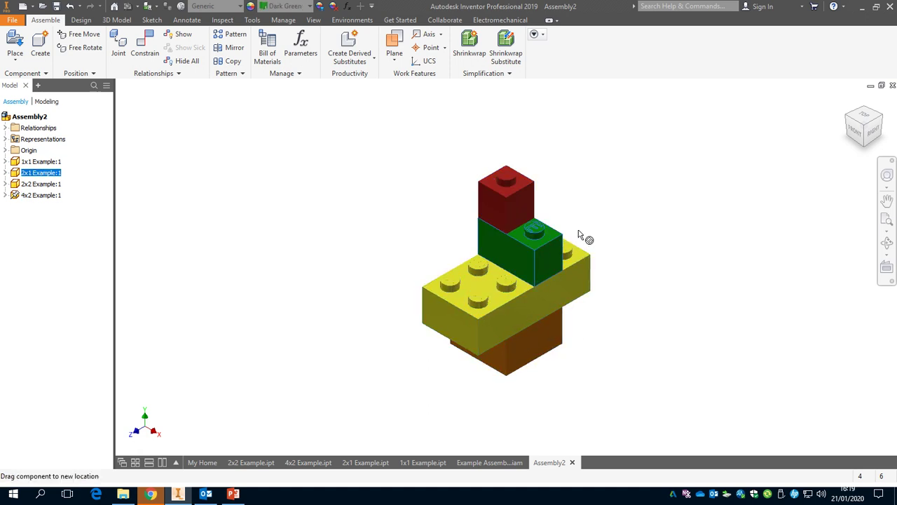
left_click_drag(505, 204, 449, 214)
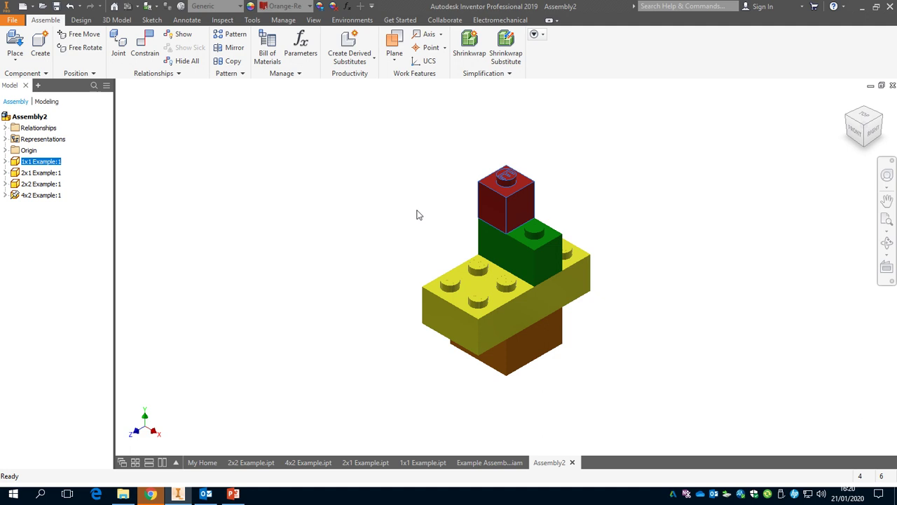
- Open Save As from the File menu and enter 'Lego Brick Assembly' as the file name
left_click(55, 9)
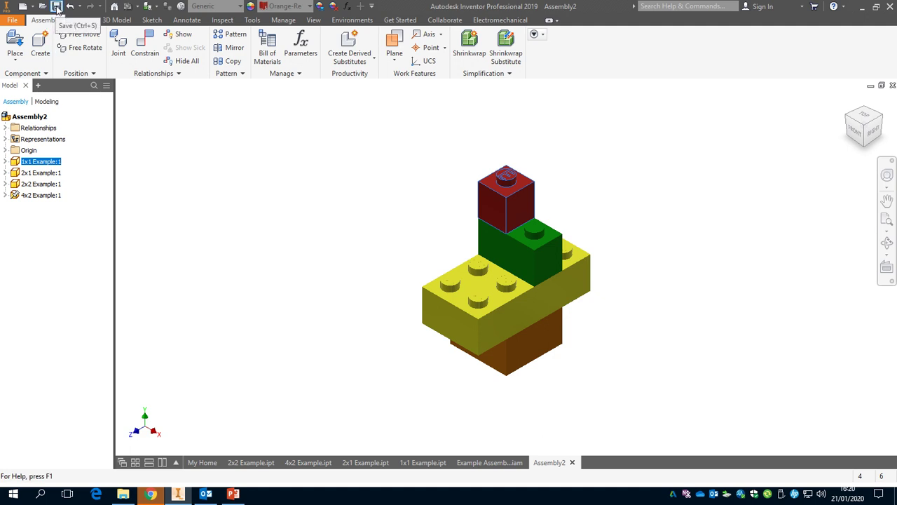
left_click(13, 20)
left_click(35, 138)
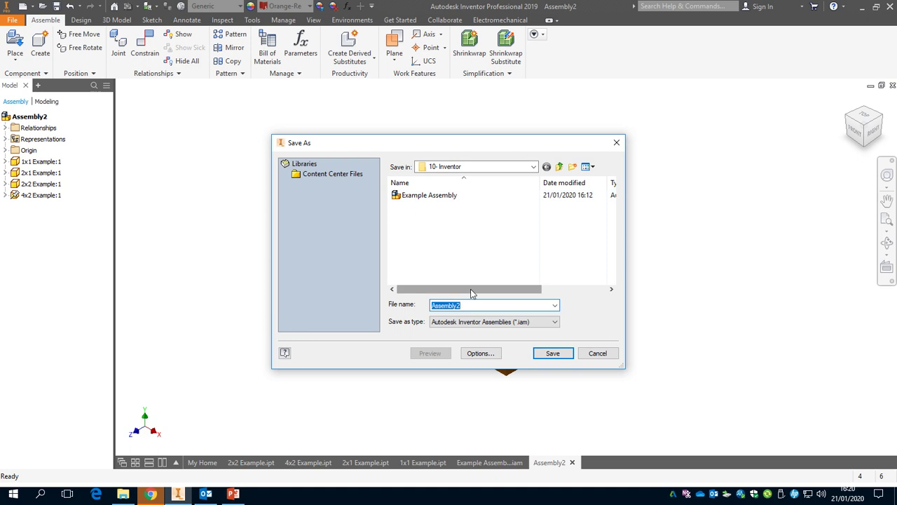
type("Lego Brick Assembly")
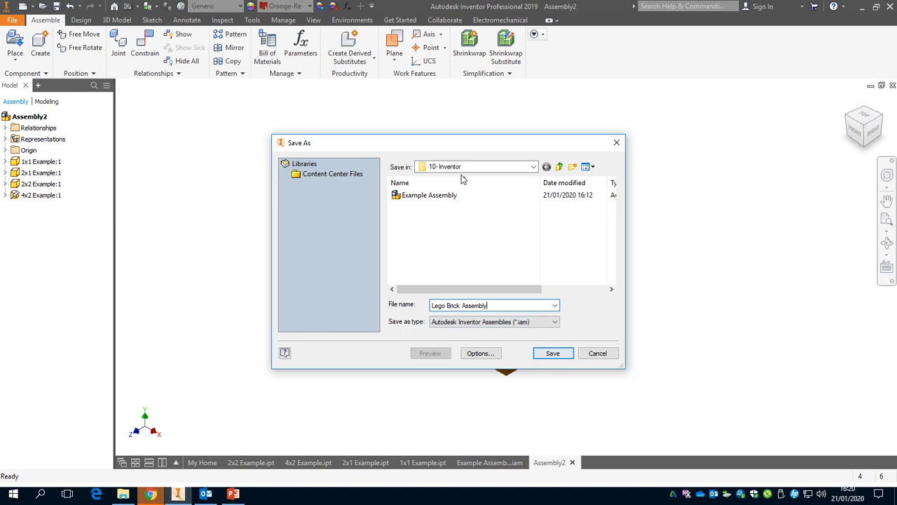